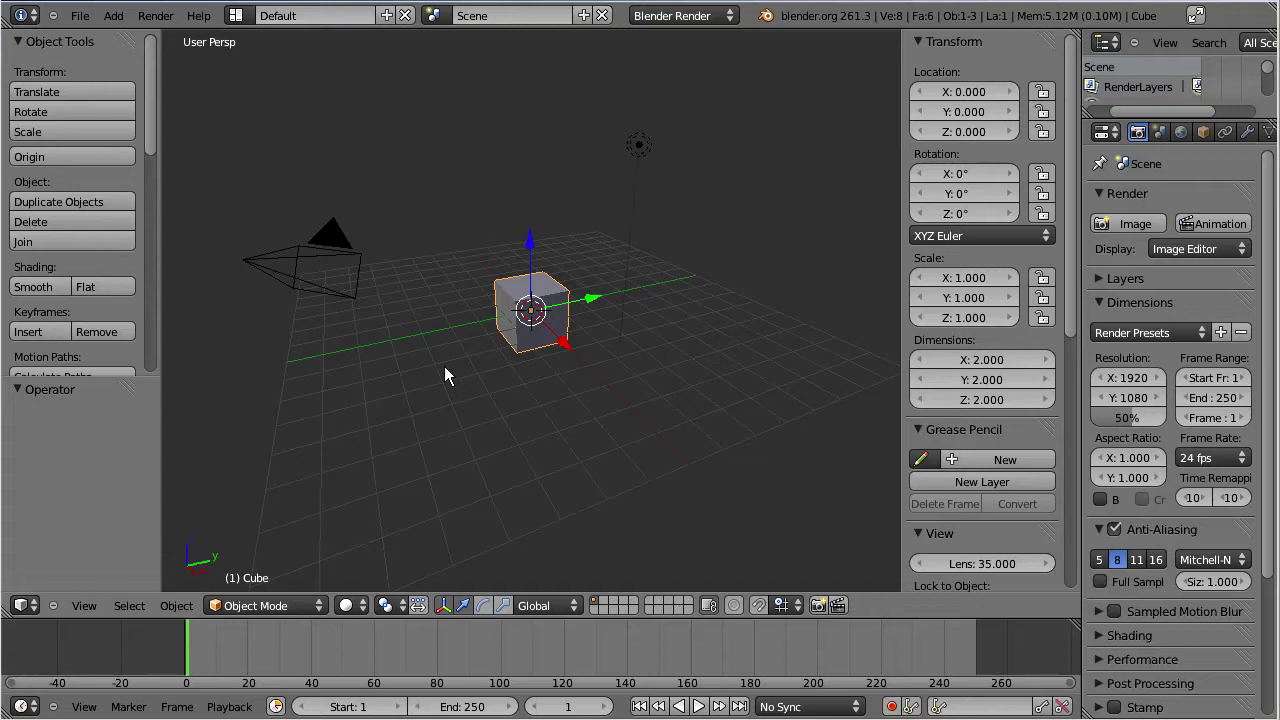
Delete the default cube and add an Avastar character from the Add menu.
{"action": "key", "text": "x"}
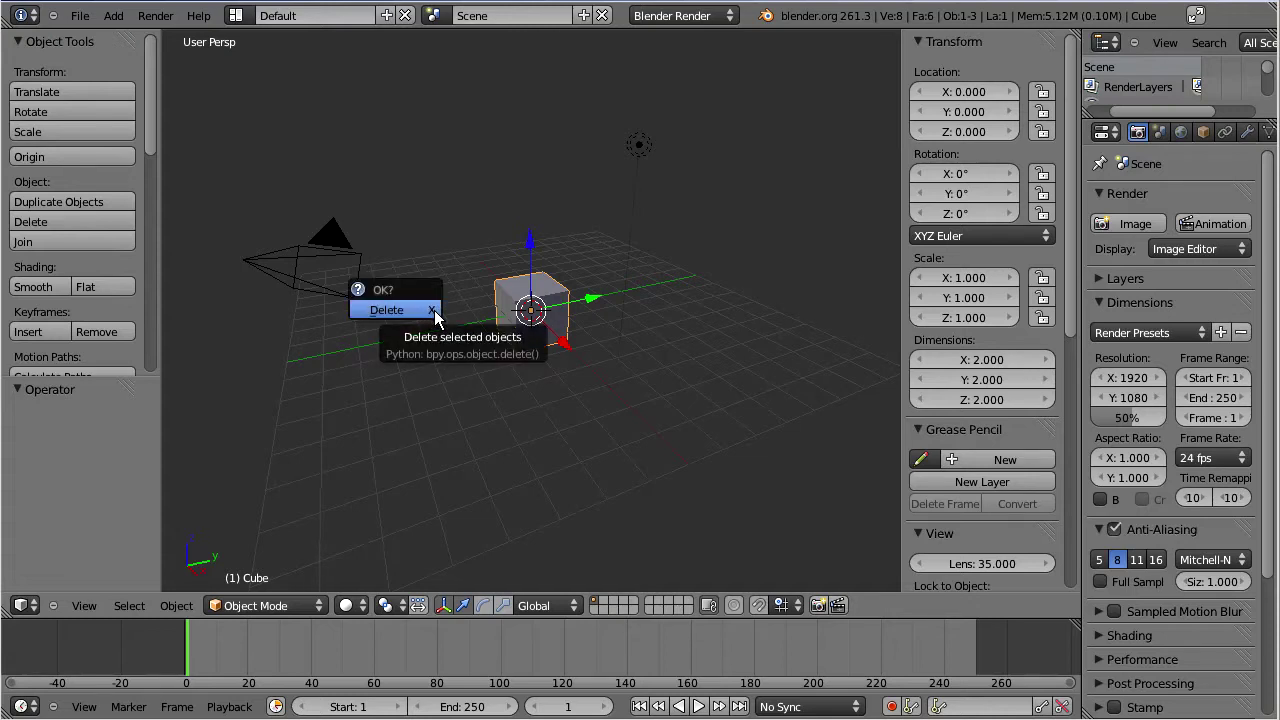
{"action": "left_click", "coordinate": [434, 310]}
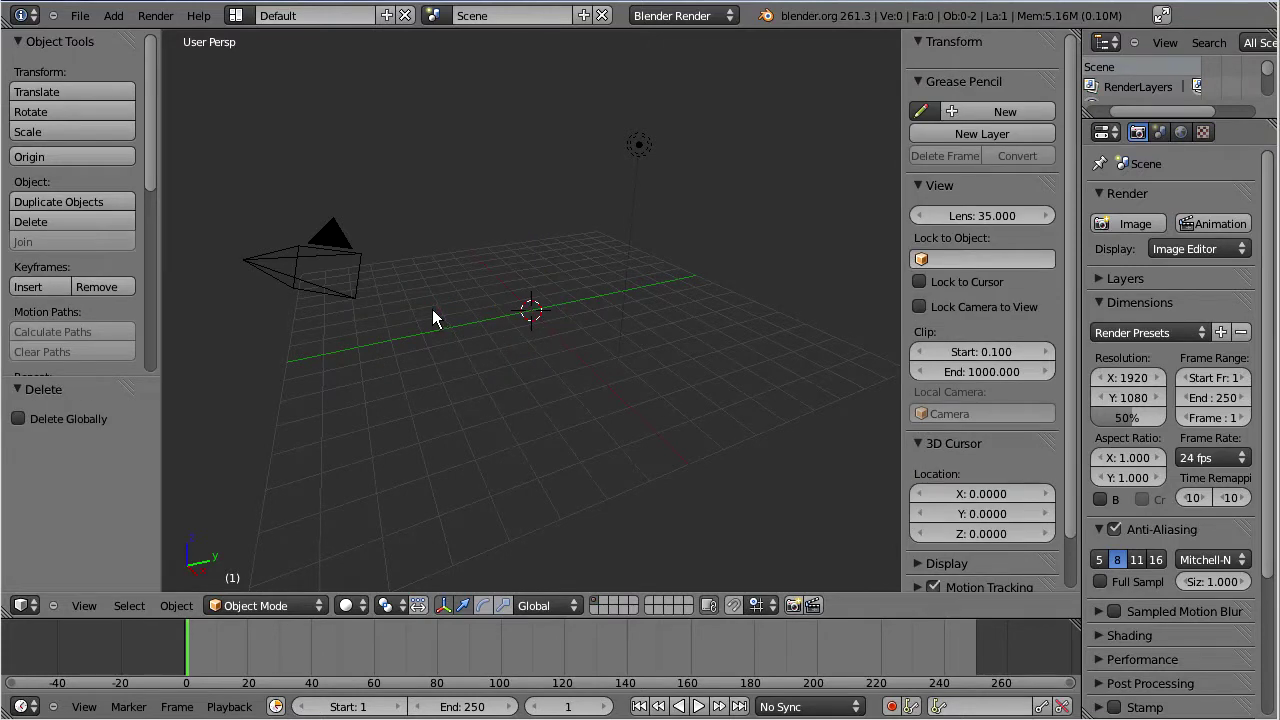
{"action": "left_click", "coordinate": [114, 17]}
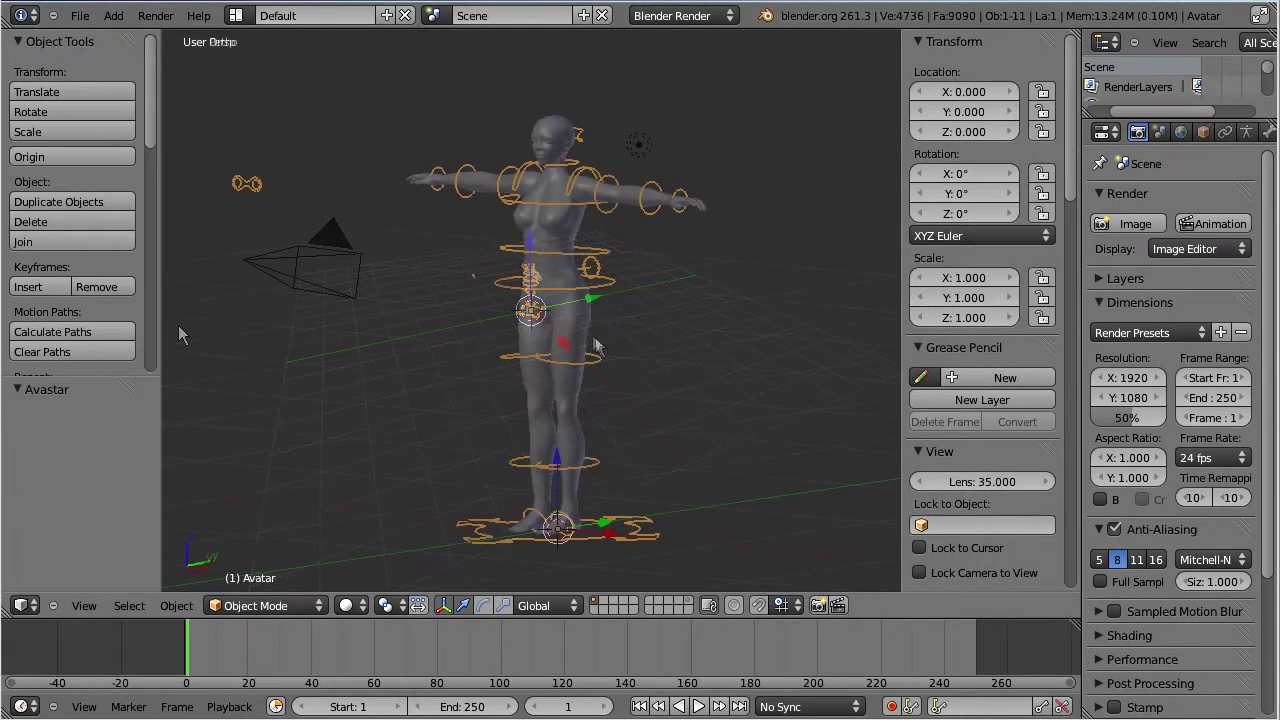
Orbit to face the character and select both eyeballs and the eyelashes.
{"action": "middle_click_drag", "start_coordinate": [577, 333], "coordinate": [796, 339]}
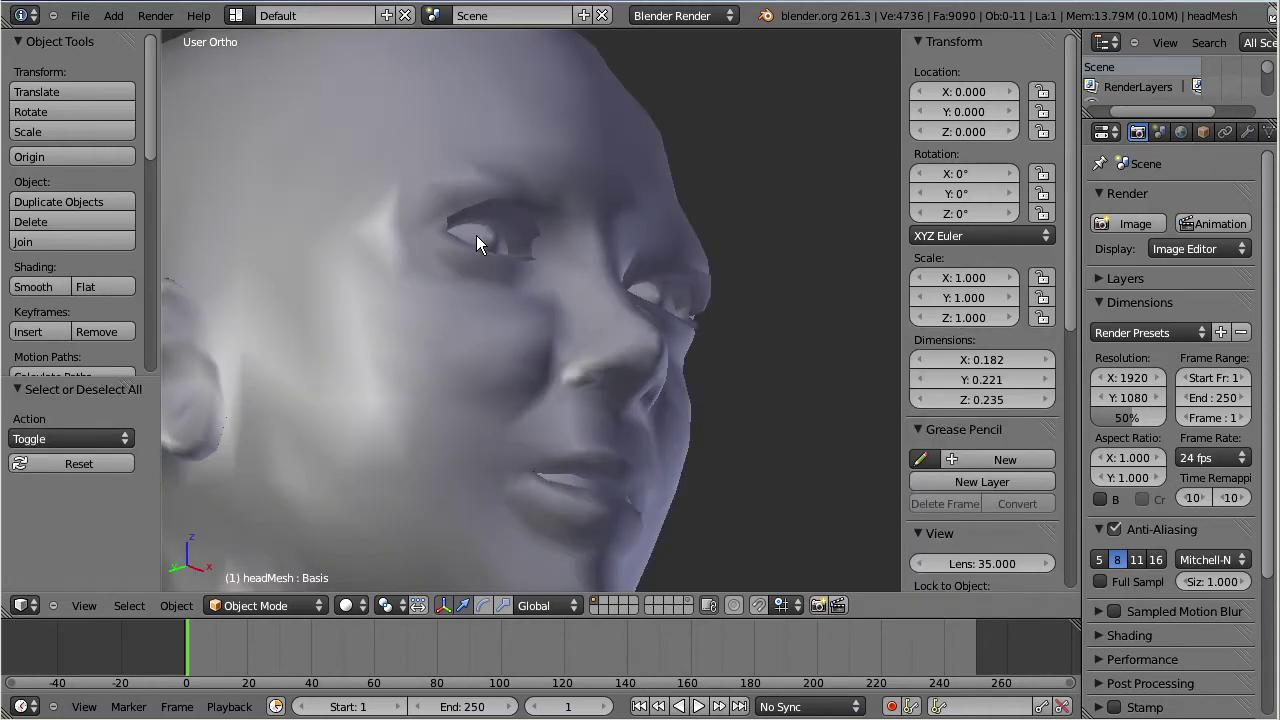
{"action": "right_click", "coordinate": [477, 238]}
{"action": "right_click", "coordinate": [652, 294], "text": "shift"}
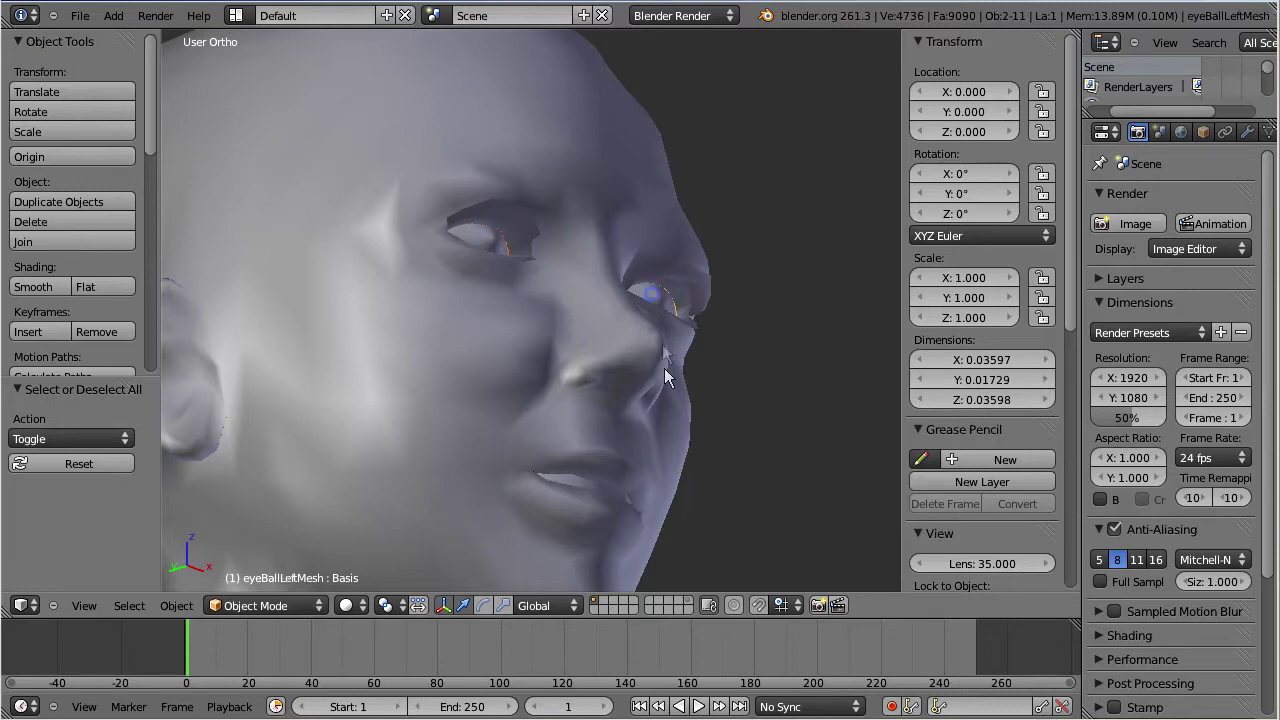
{"action": "right_click", "coordinate": [699, 281], "text": "shift"}
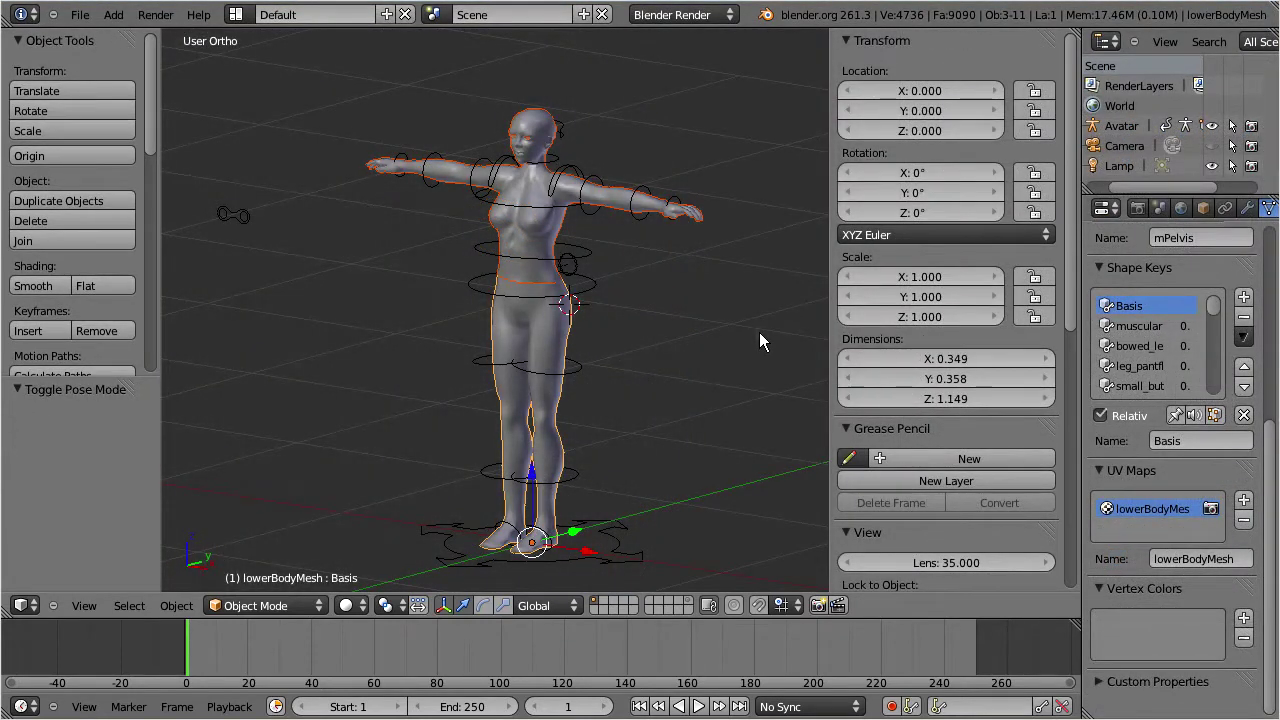
Select the Avastar armature and switch it into Pose Mode.
{"action": "right_click", "coordinate": [572, 172]}
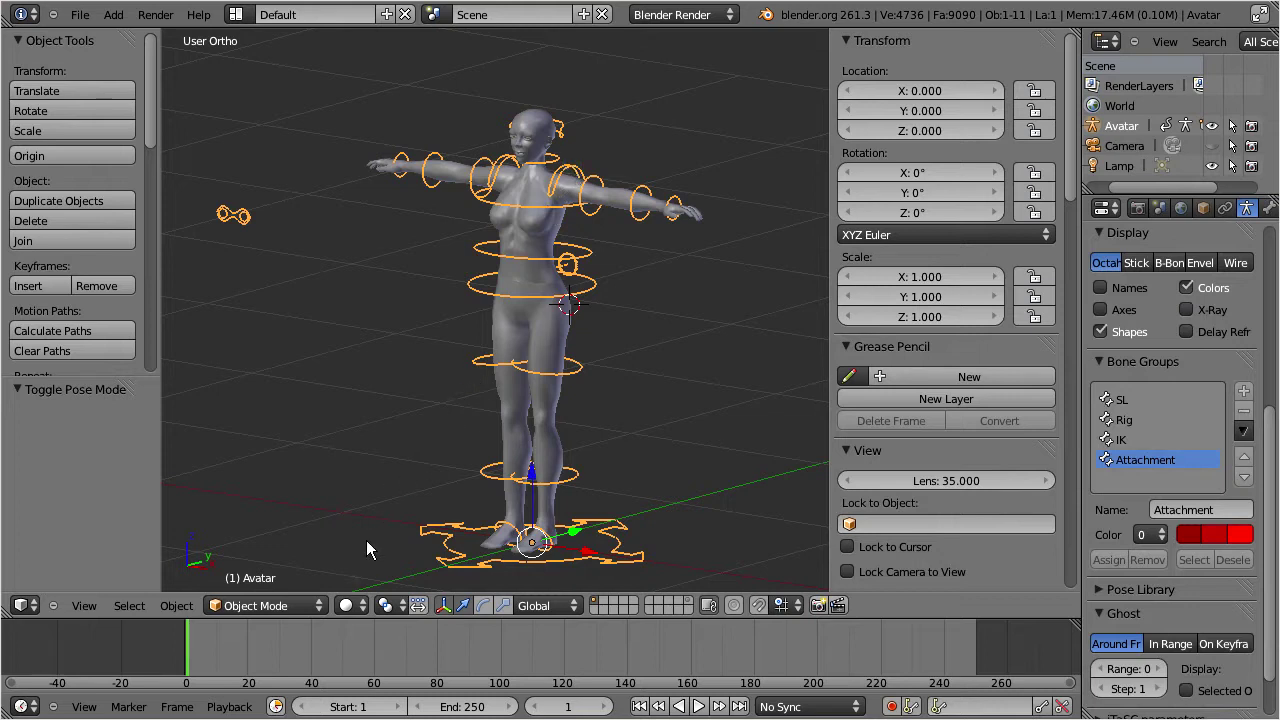
{"action": "left_click", "coordinate": [315, 608]}
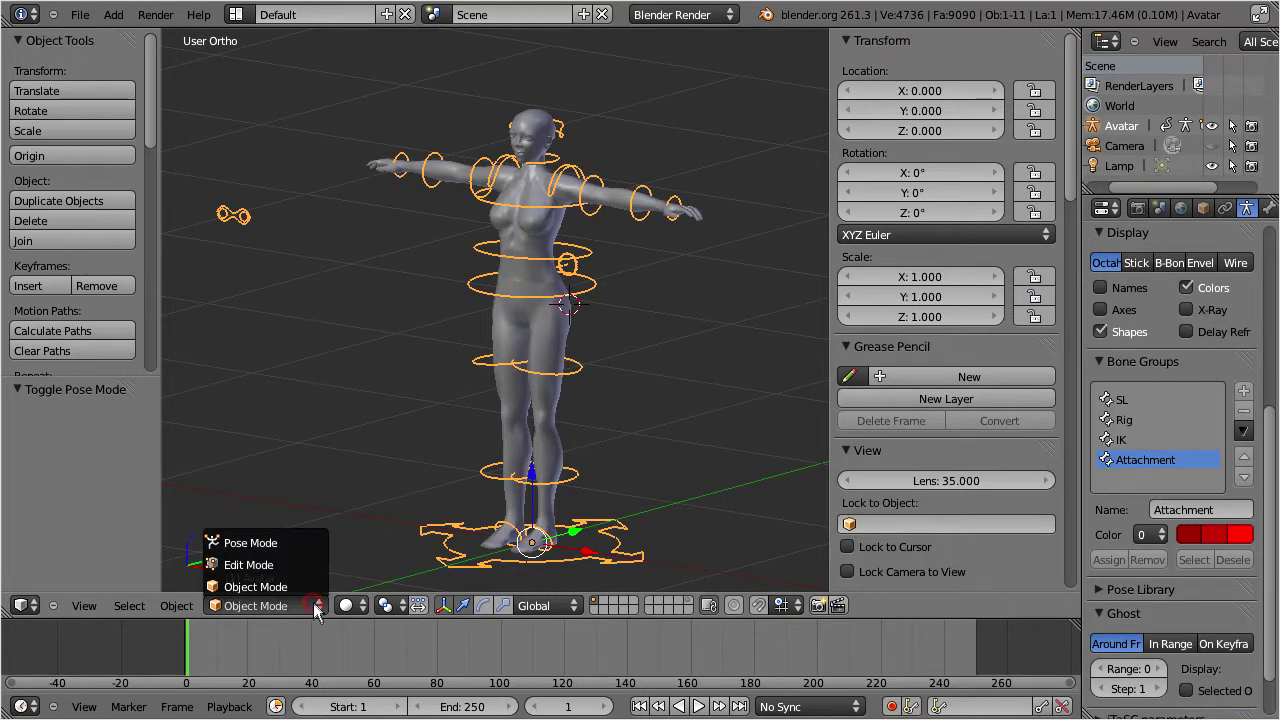
{"action": "left_click", "coordinate": [306, 542]}
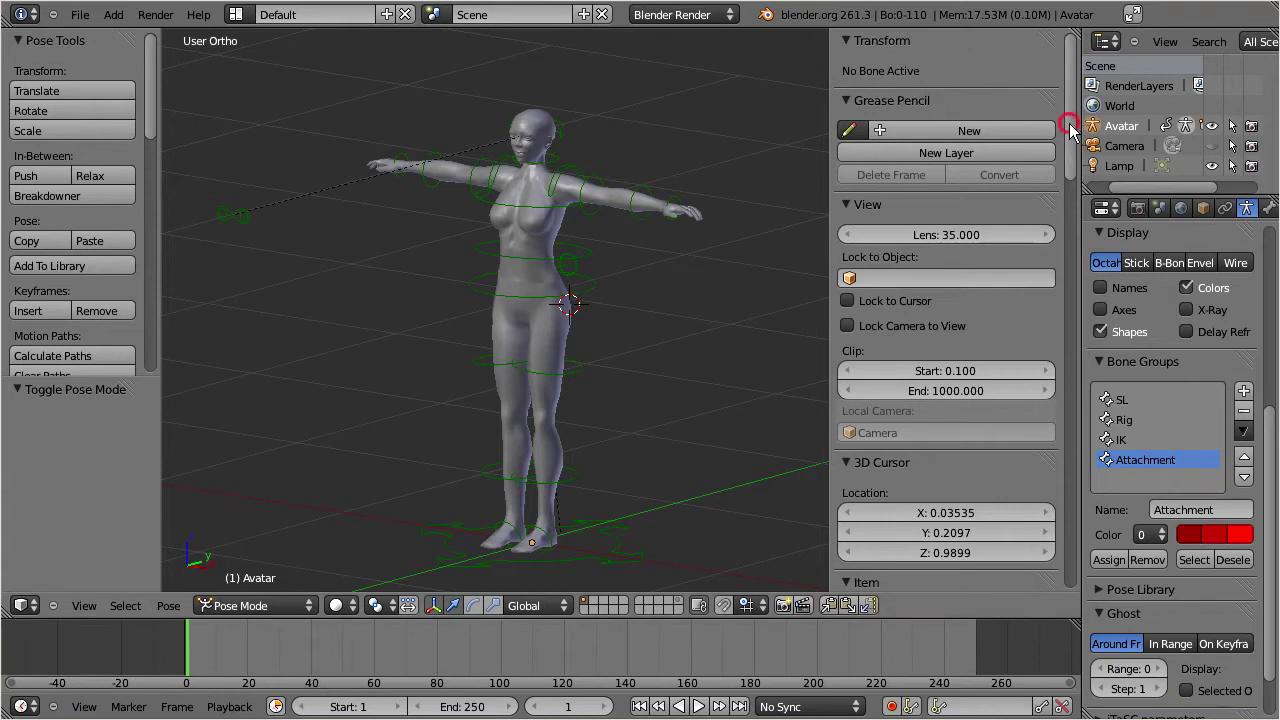
In Rig Display, toggle the hair, skirt, head, upper body and eyelash meshes, ending with hair and skirt hidden.
{"action": "left_click_drag", "start_coordinate": [1068, 143], "coordinate": [1068, 548]}
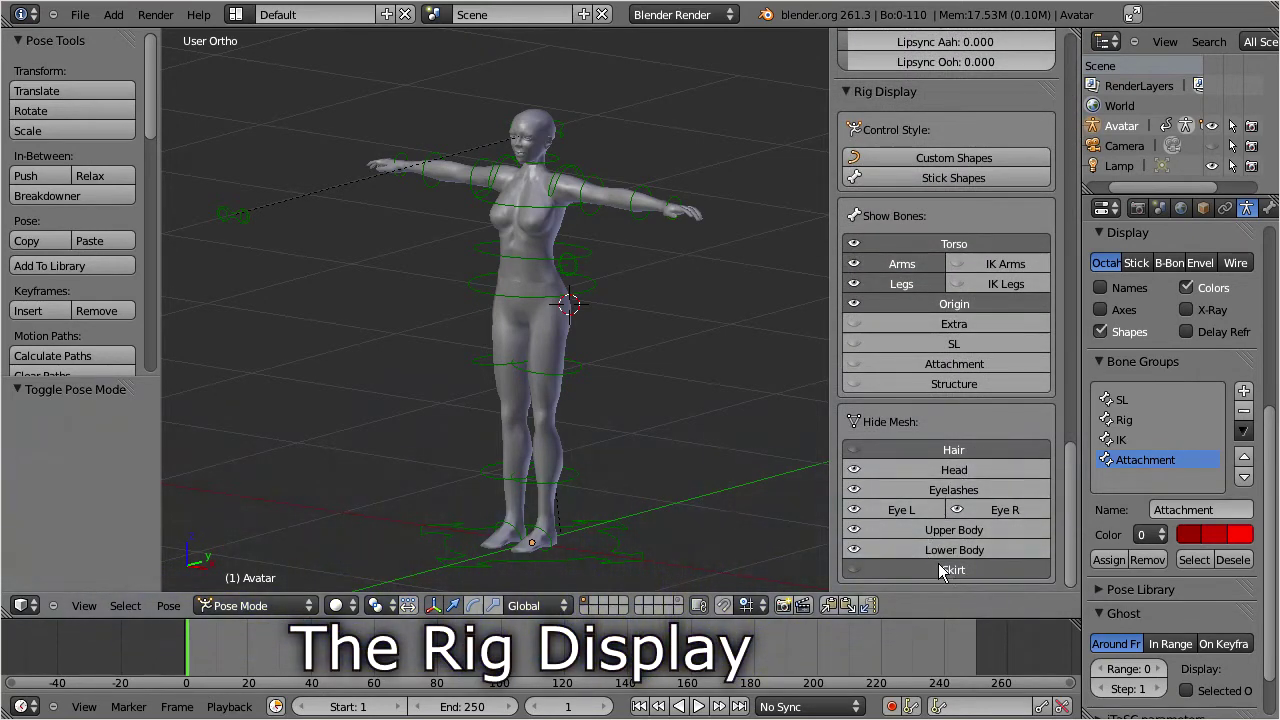
{"action": "left_click", "coordinate": [1008, 447]}
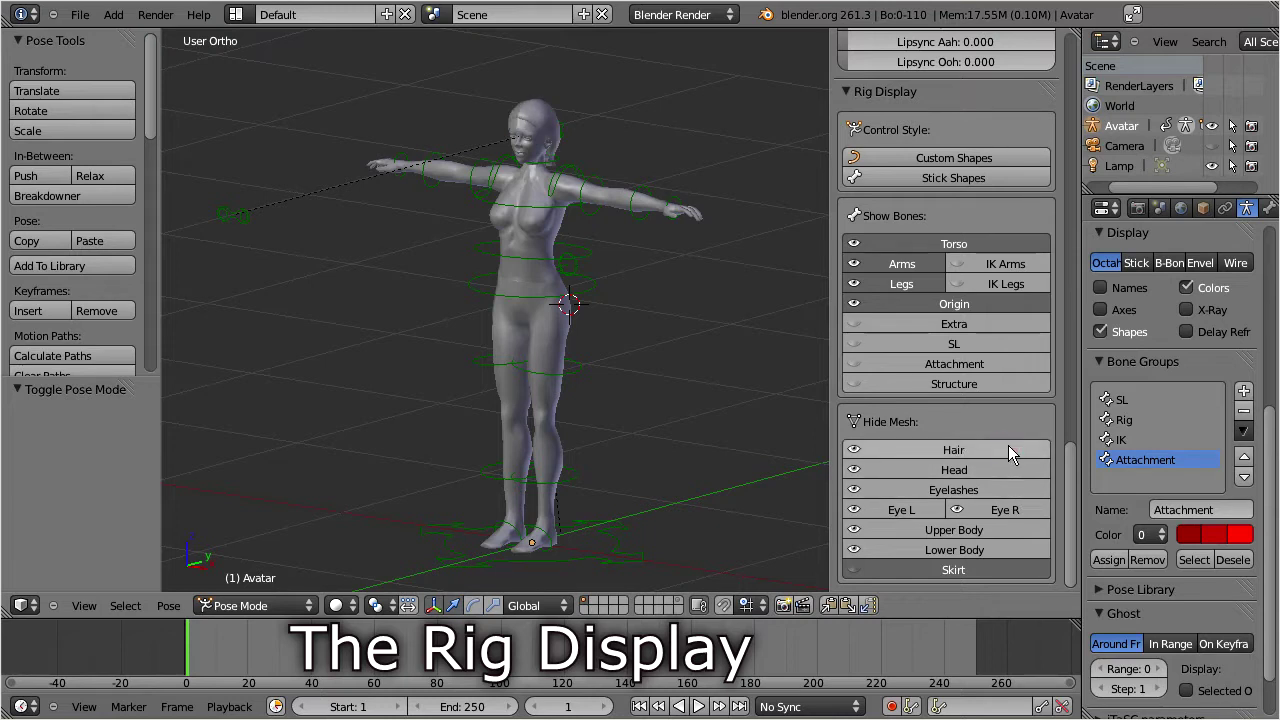
{"action": "left_click", "coordinate": [1002, 571]}
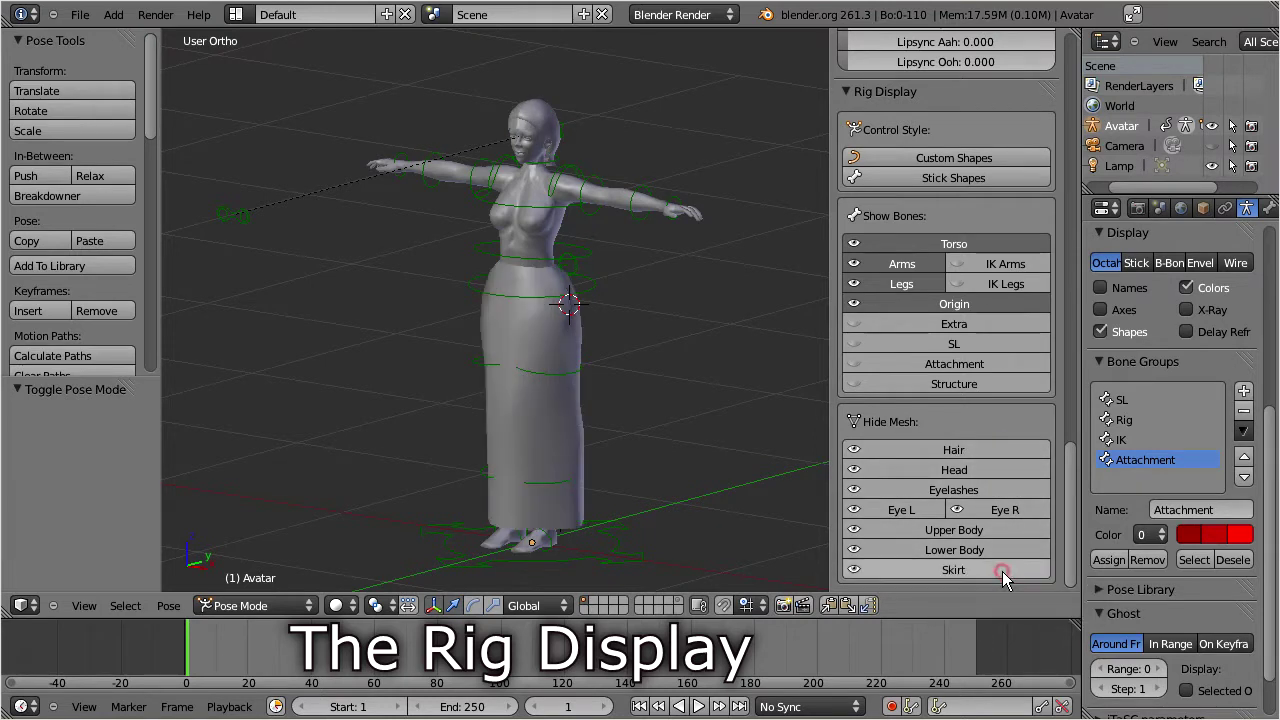
{"action": "left_click", "coordinate": [992, 464]}
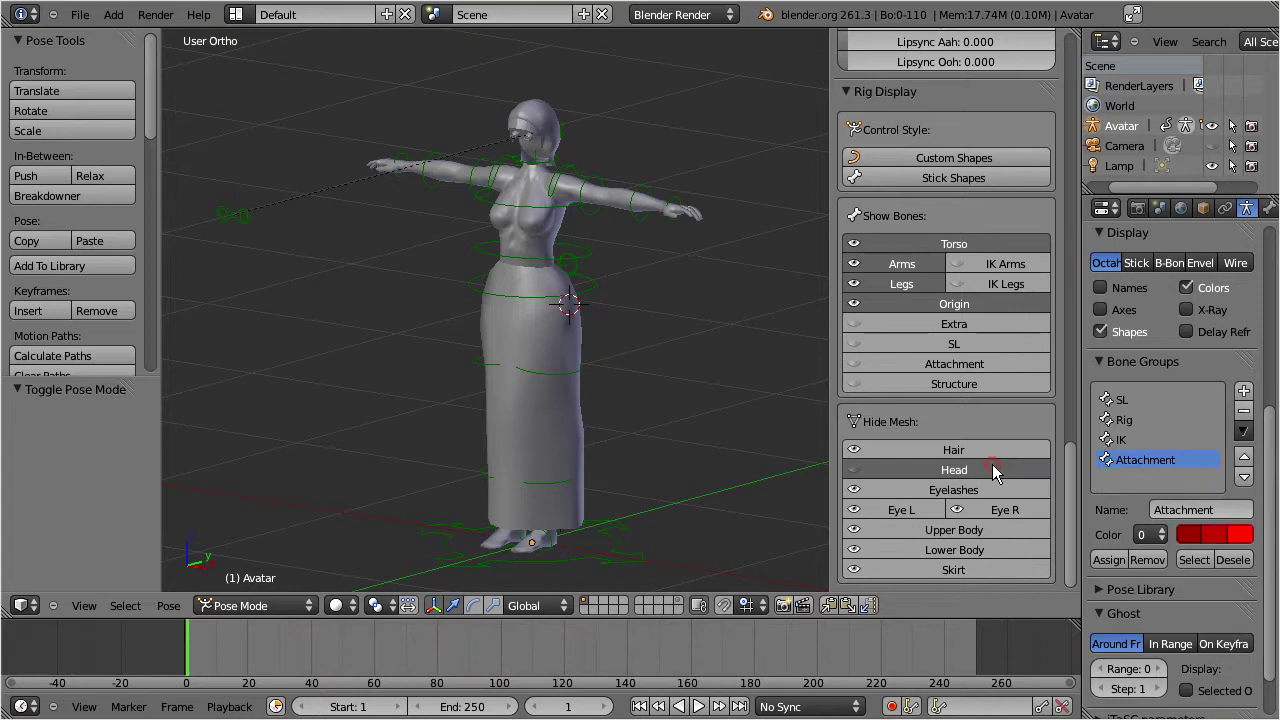
{"action": "left_click", "coordinate": [985, 532]}
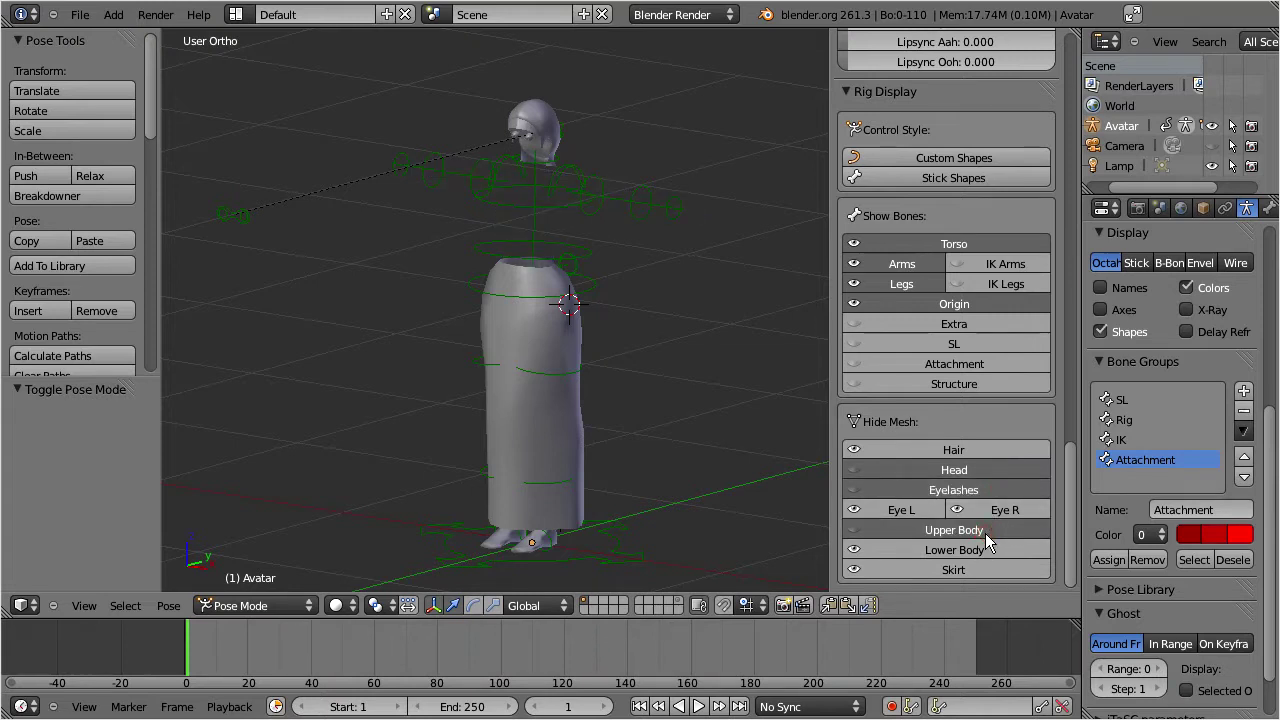
{"action": "left_click", "coordinate": [980, 531]}
{"action": "left_click", "coordinate": [978, 490]}
{"action": "left_click", "coordinate": [977, 469]}
{"action": "left_click", "coordinate": [975, 451]}
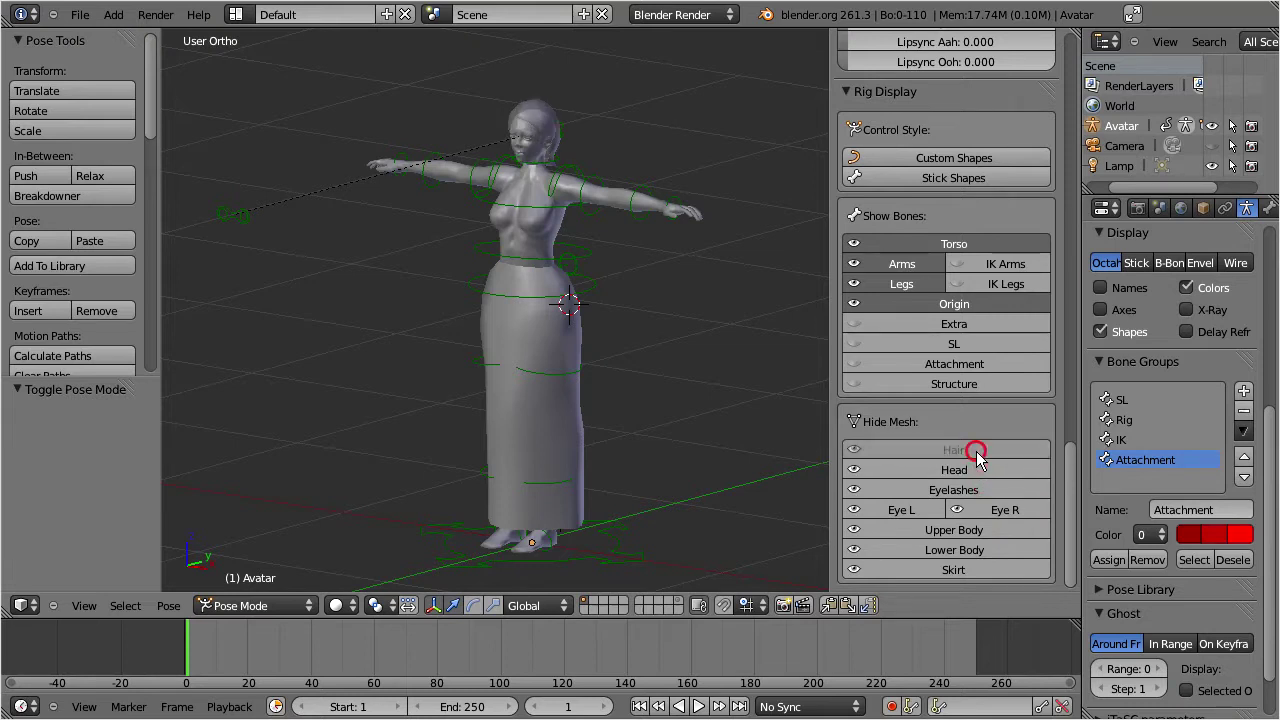
{"action": "left_click", "coordinate": [977, 570]}
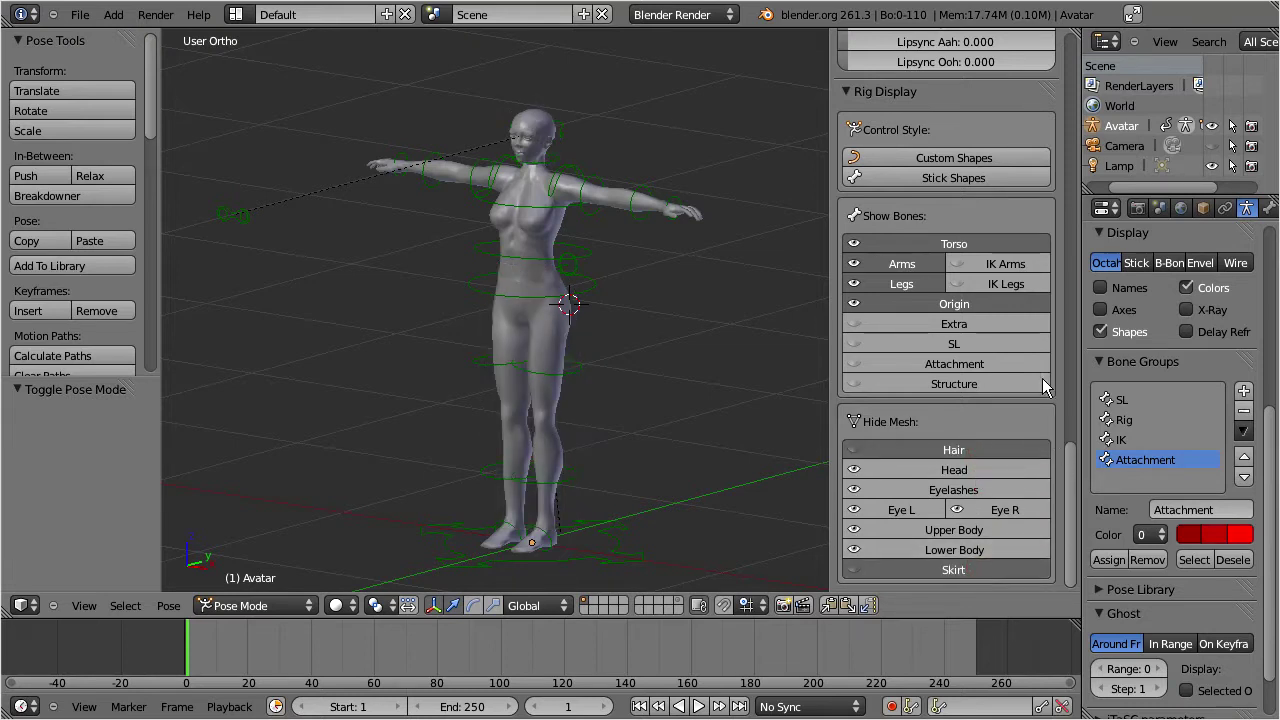
Show attachment bones in X-Ray, zoom to the head, and reveal the Expressions sliders.
{"action": "left_click", "coordinate": [996, 366]}
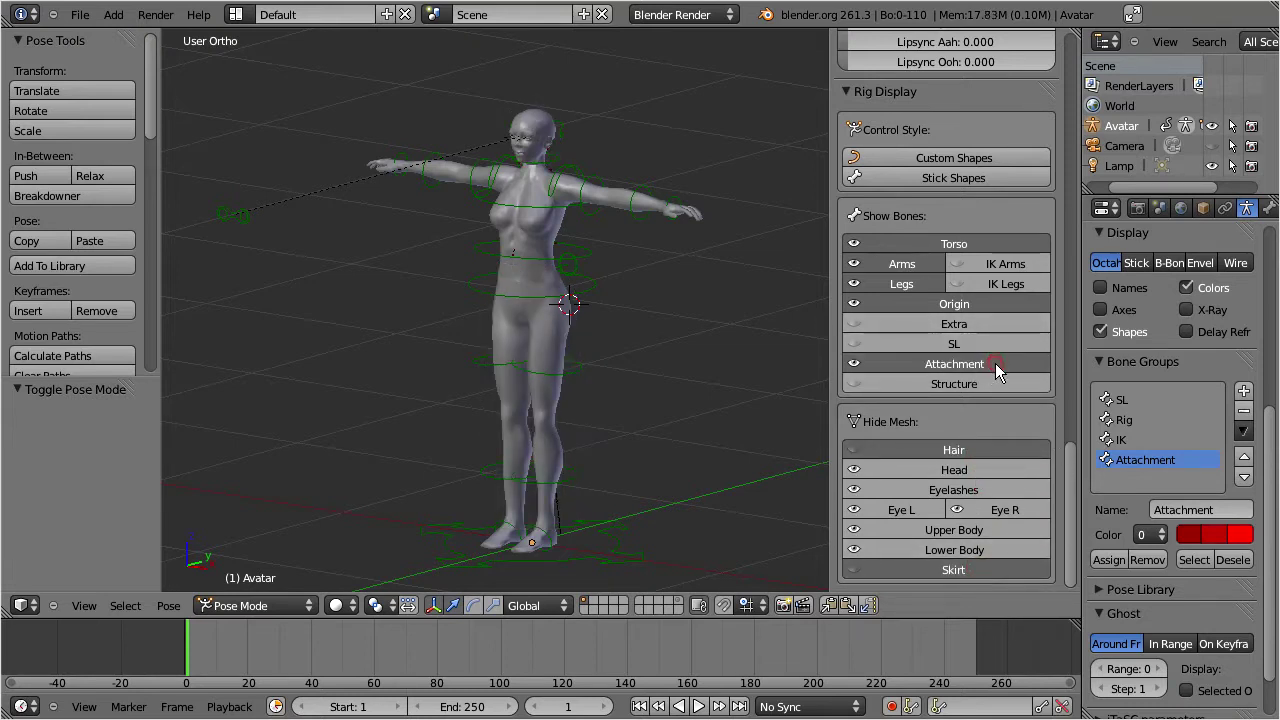
{"action": "left_click", "coordinate": [1187, 310]}
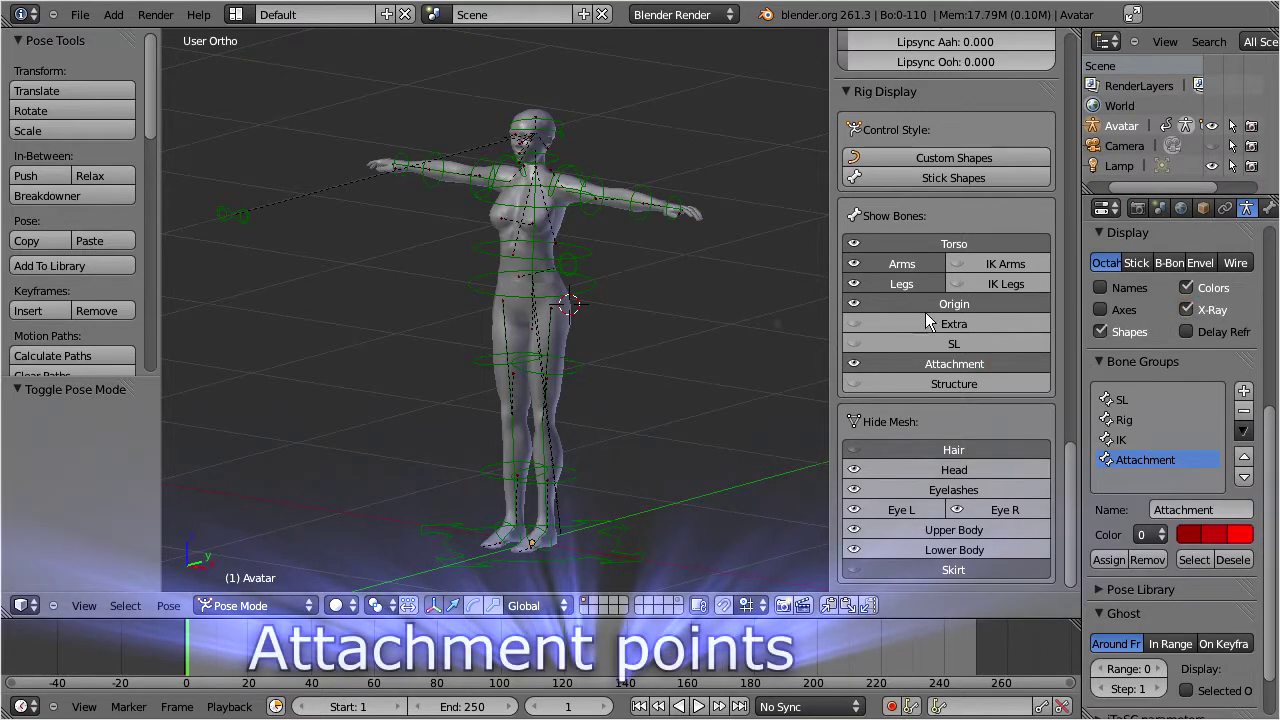
{"action": "middle_click_drag", "start_coordinate": [563, 314], "coordinate": [583, 404]}
{"action": "scroll", "coordinate": [548, 318], "scroll_direction": "up", "scroll_amount": 7}
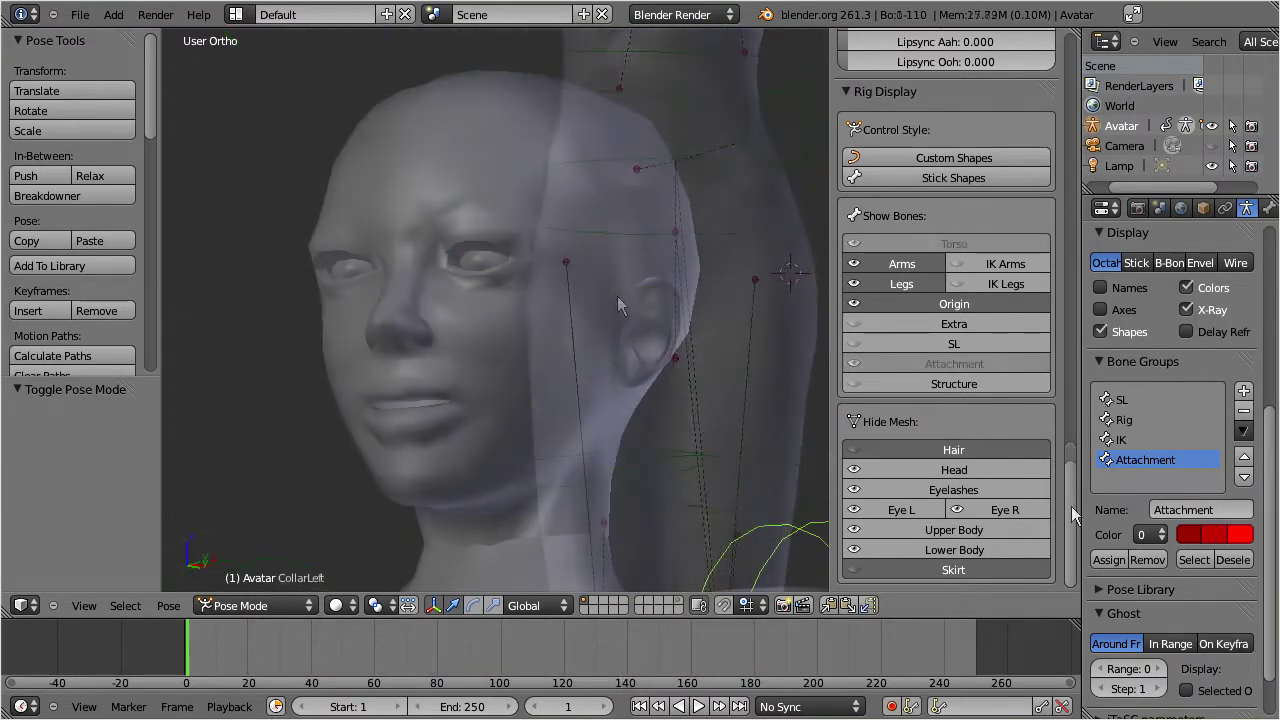
{"action": "left_click_drag", "start_coordinate": [1071, 506], "coordinate": [1069, 364]}
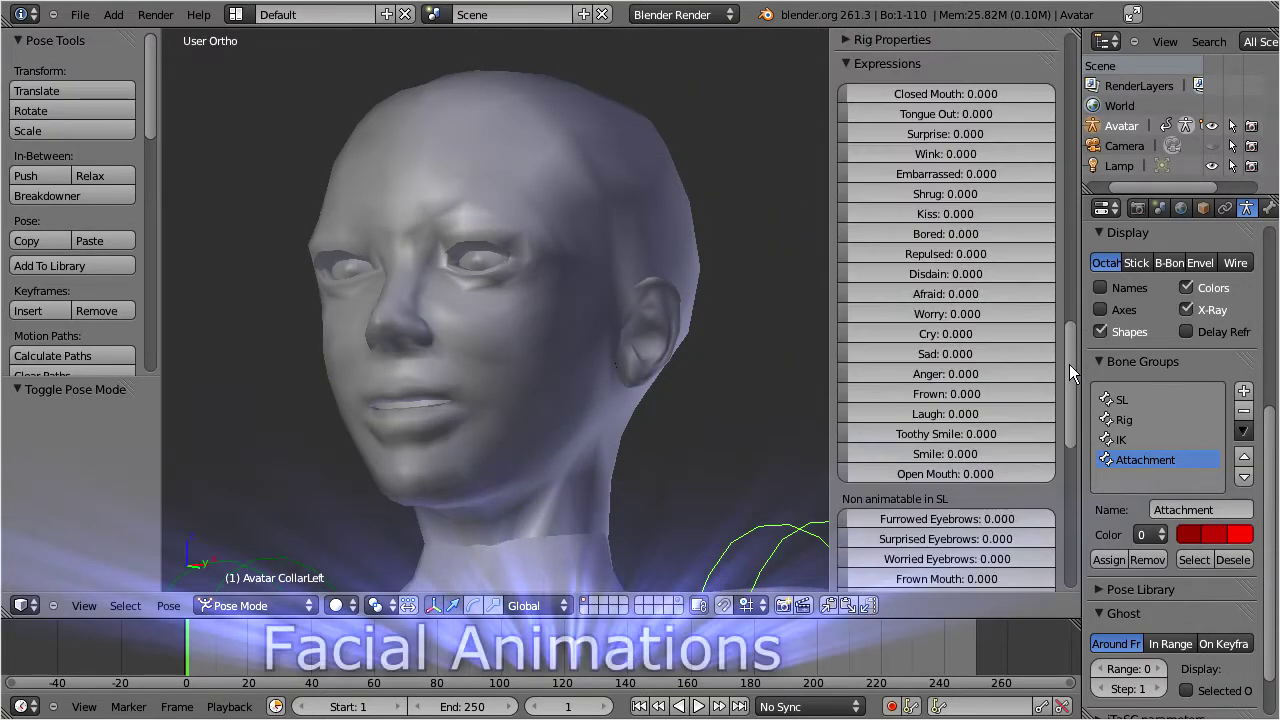
Try Closed Mouth 0.897, Embarrassed 0.346, slight Cry and Laugh 0.182, then reset them.
{"action": "left_click", "coordinate": [844, 95]}
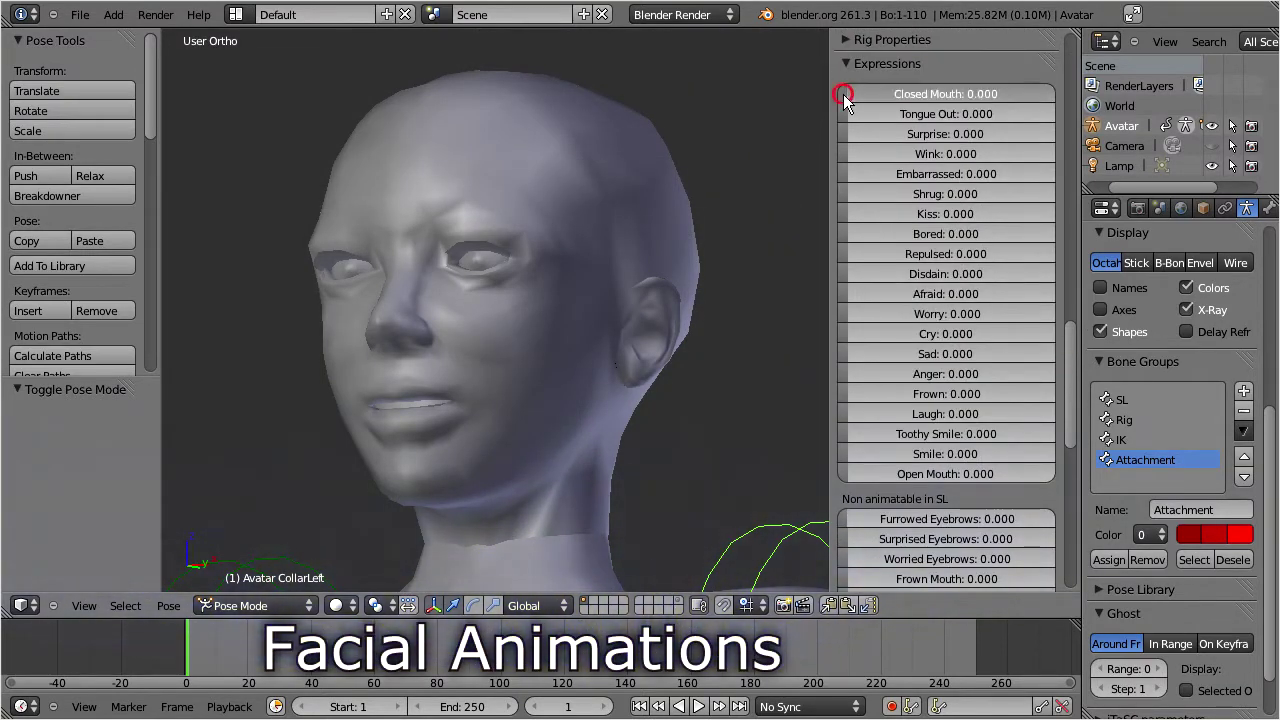
{"action": "left_click_drag", "start_coordinate": [1041, 94], "coordinate": [1016, 114]}
{"action": "left_click_drag", "start_coordinate": [849, 172], "coordinate": [920, 173]}
{"action": "left_click_drag", "start_coordinate": [850, 331], "coordinate": [881, 331]}
{"action": "left_click_drag", "start_coordinate": [845, 413], "coordinate": [885, 413]}
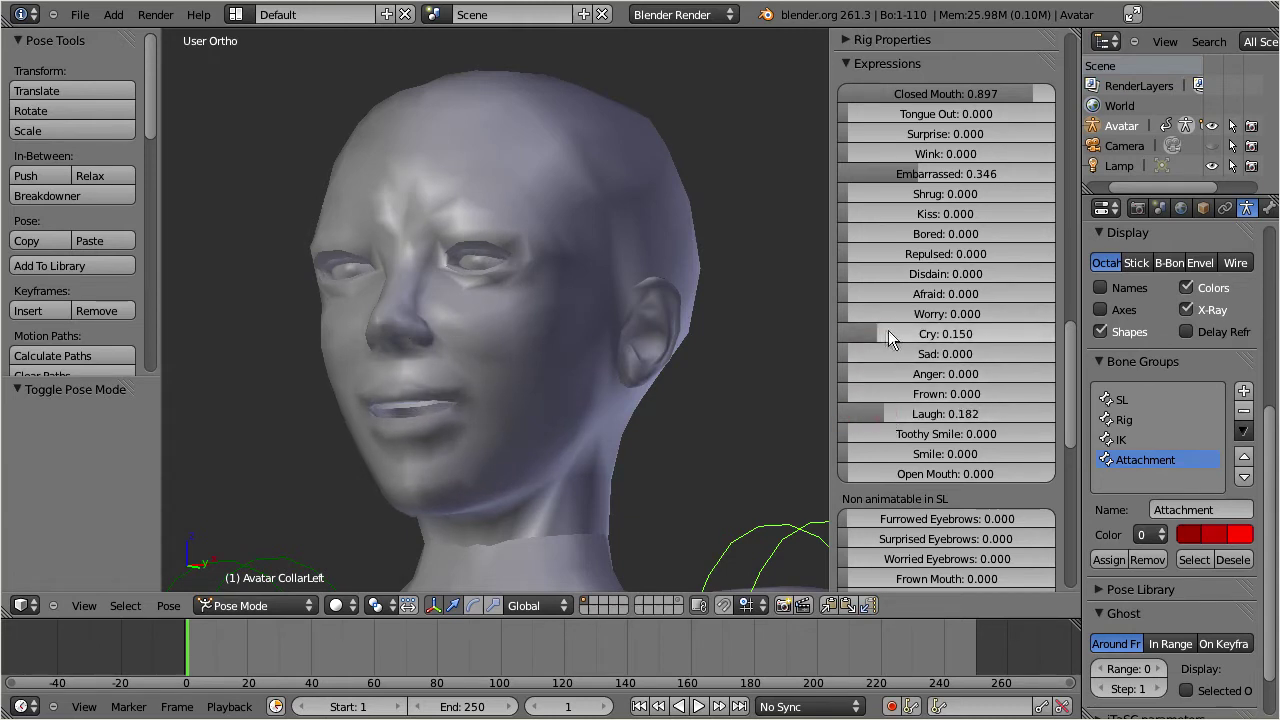
{"action": "left_click", "coordinate": [823, 342]}
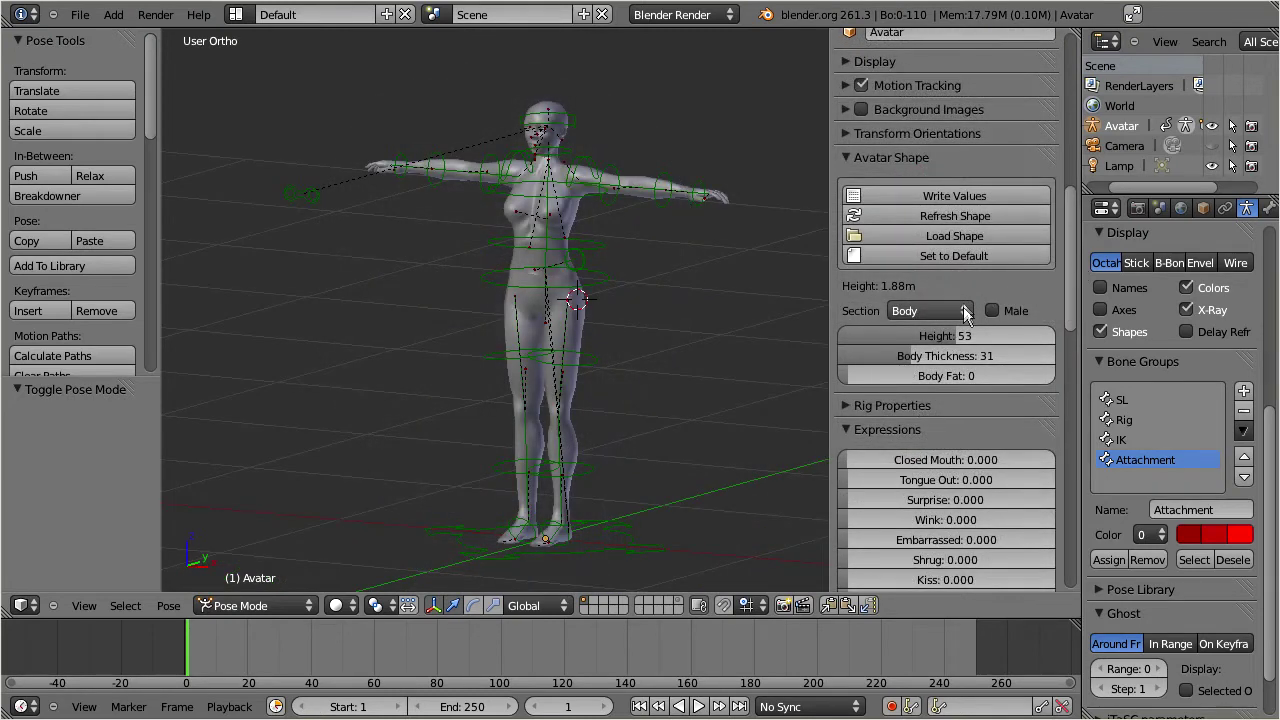
Set Torso Belly Size to 100, then toggle the avatar to male and back to female.
{"action": "left_click", "coordinate": [964, 311]}
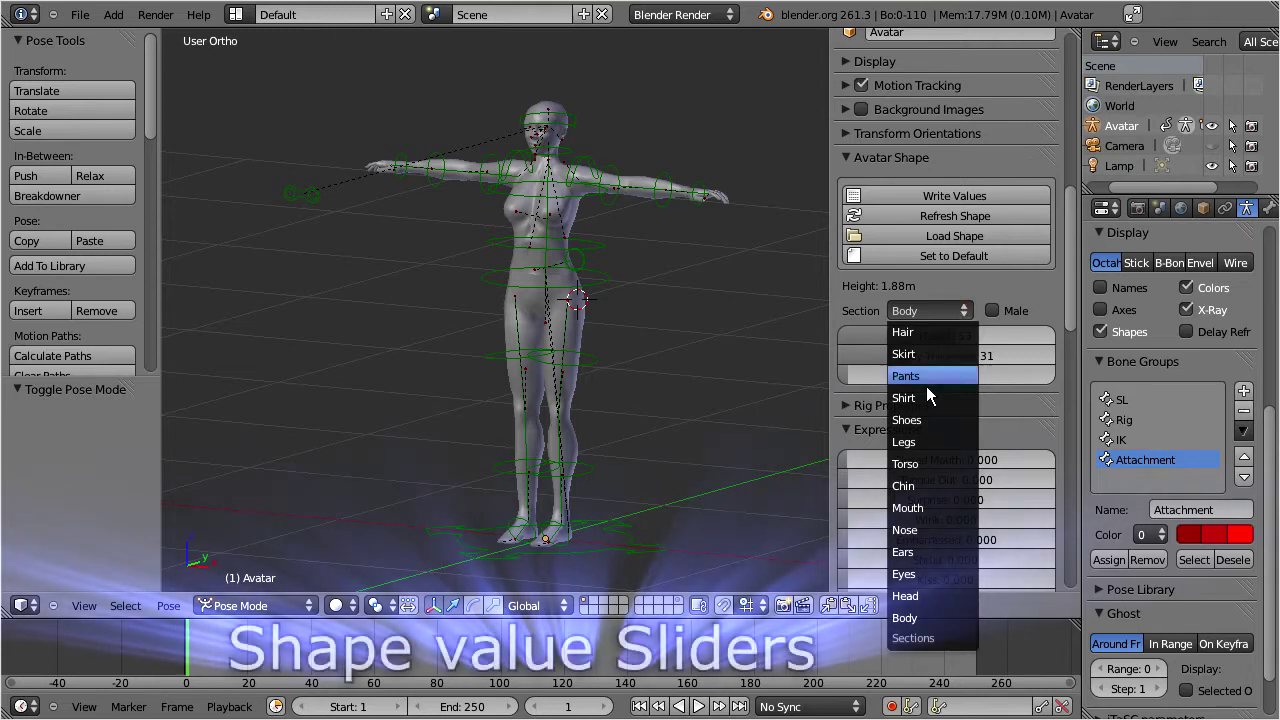
{"action": "left_click", "coordinate": [930, 466]}
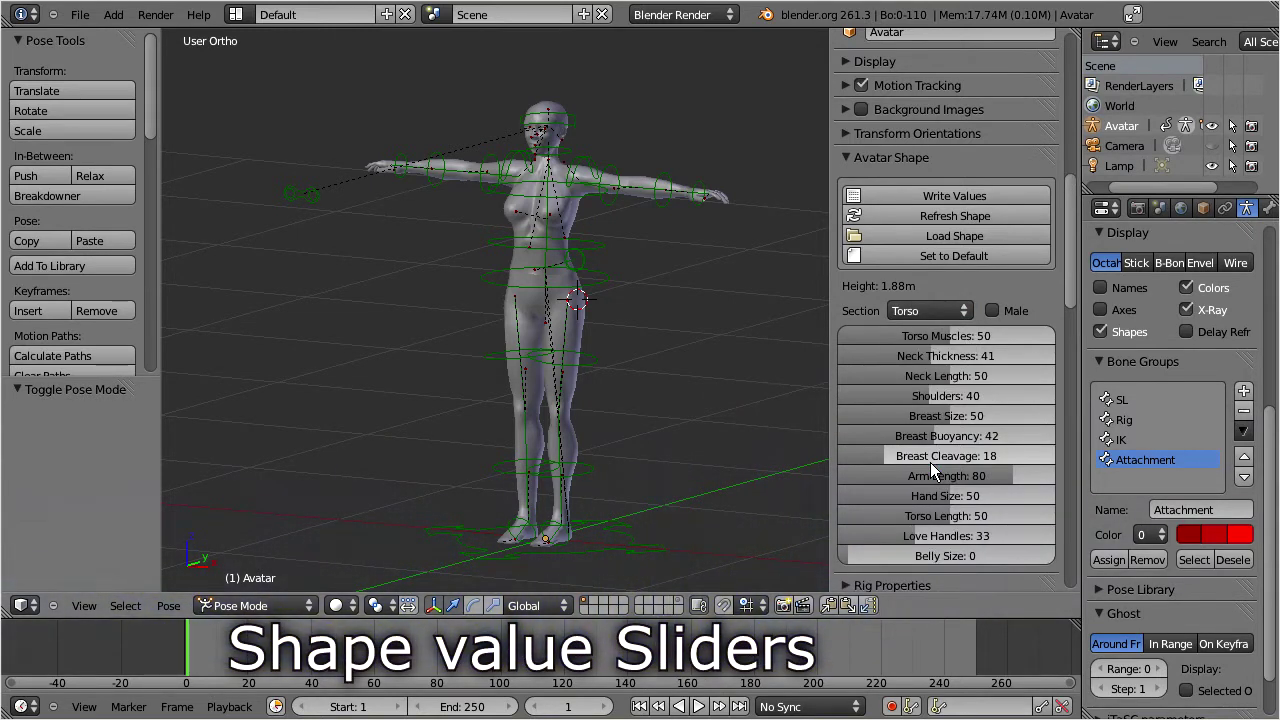
{"action": "left_click_drag", "start_coordinate": [1071, 266], "coordinate": [1073, 305]}
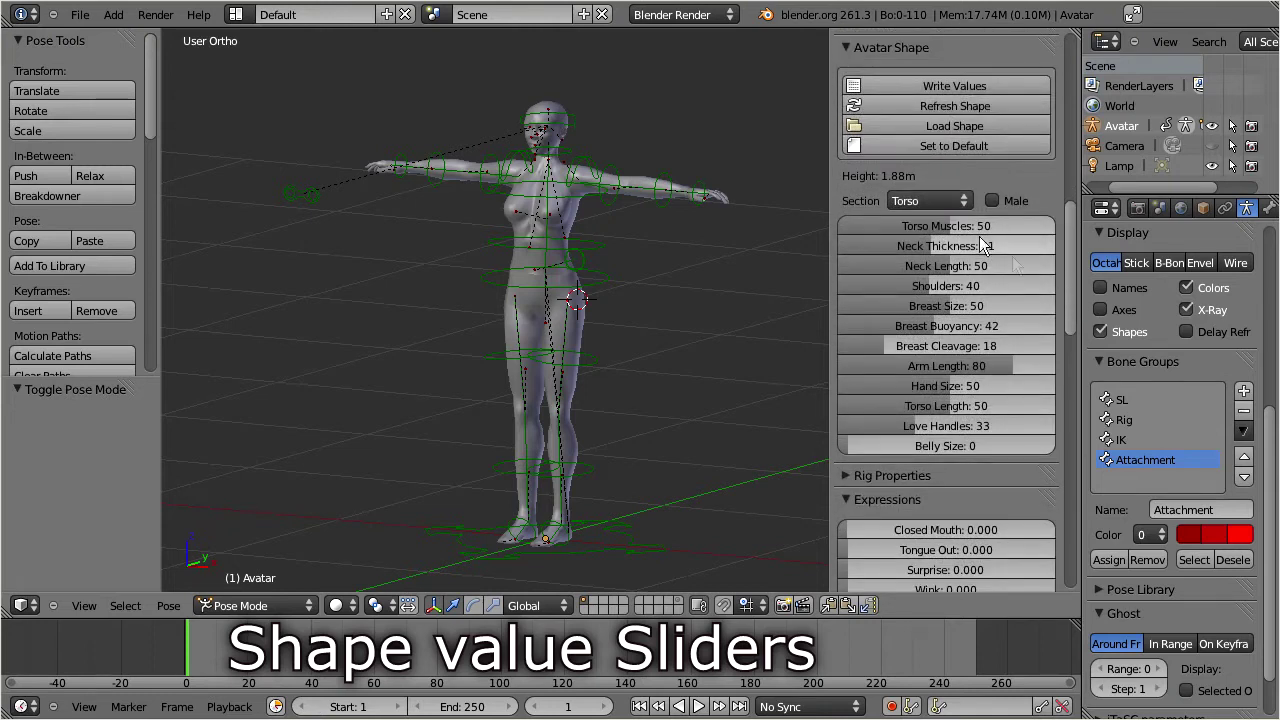
{"action": "left_click", "coordinate": [921, 448]}
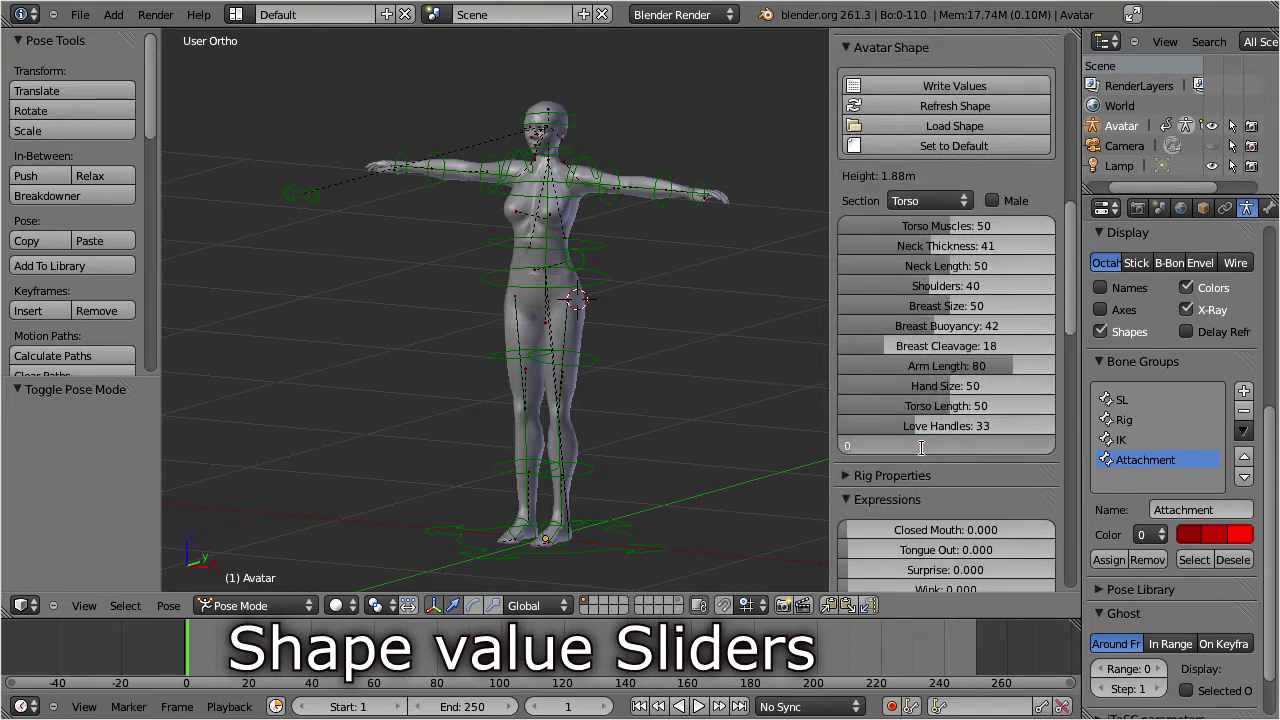
{"action": "type", "text": "100"}
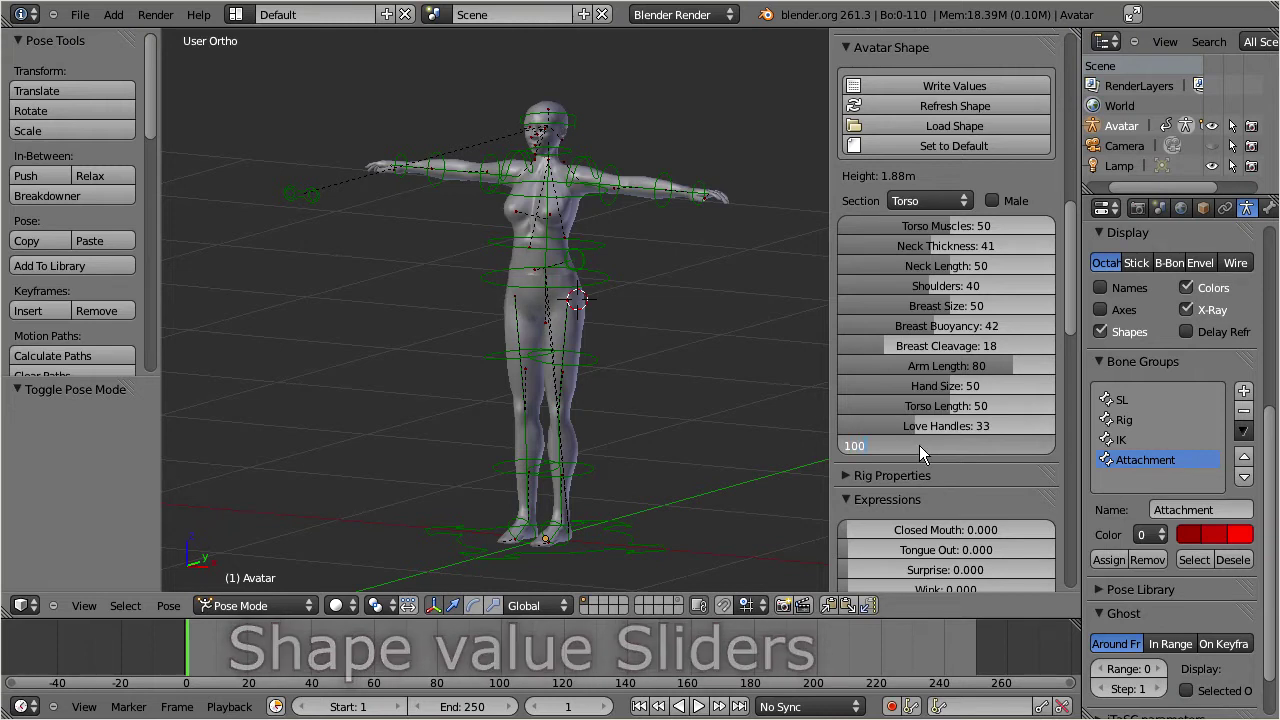
{"action": "key", "text": "Return"}
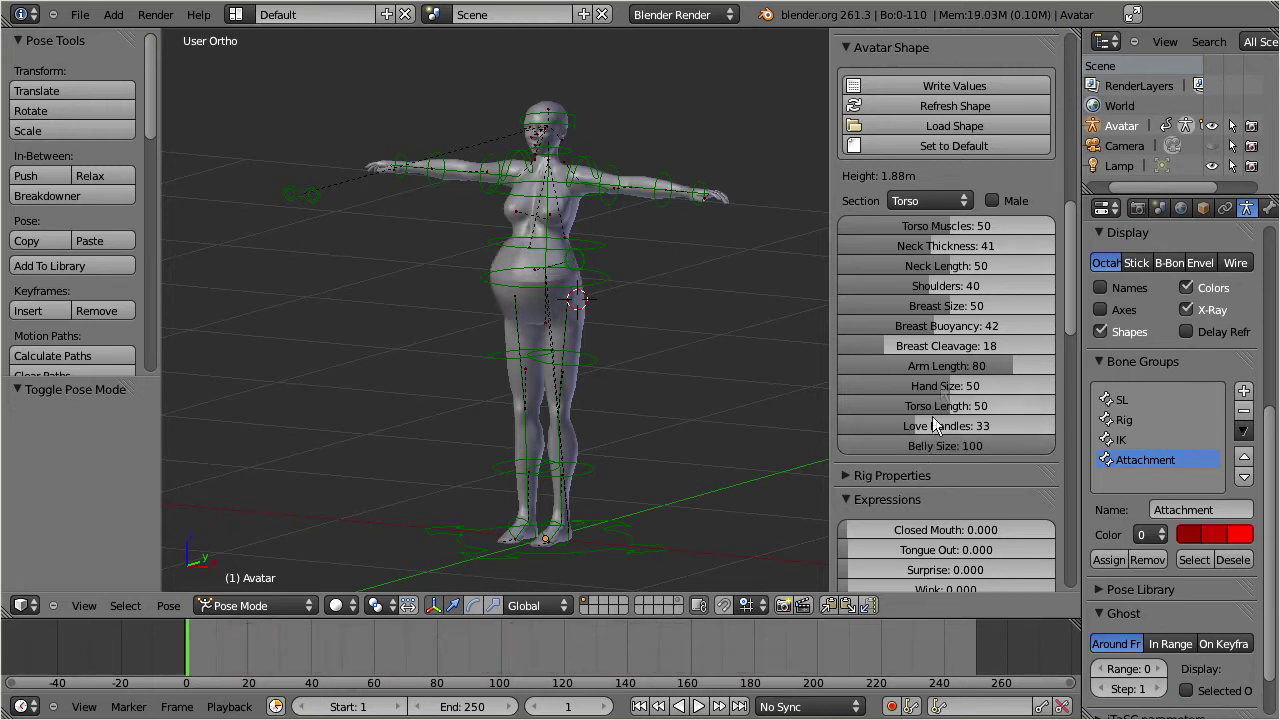
{"action": "left_click", "coordinate": [991, 200]}
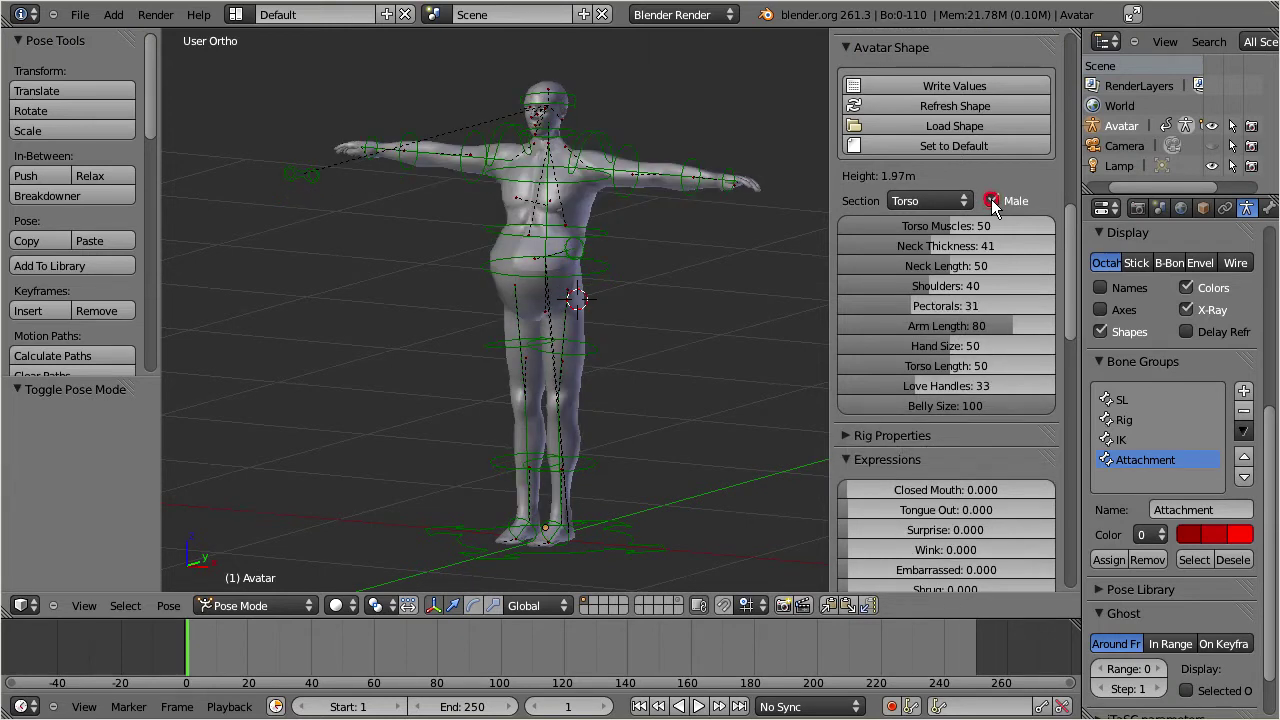
{"action": "left_click", "coordinate": [991, 200]}
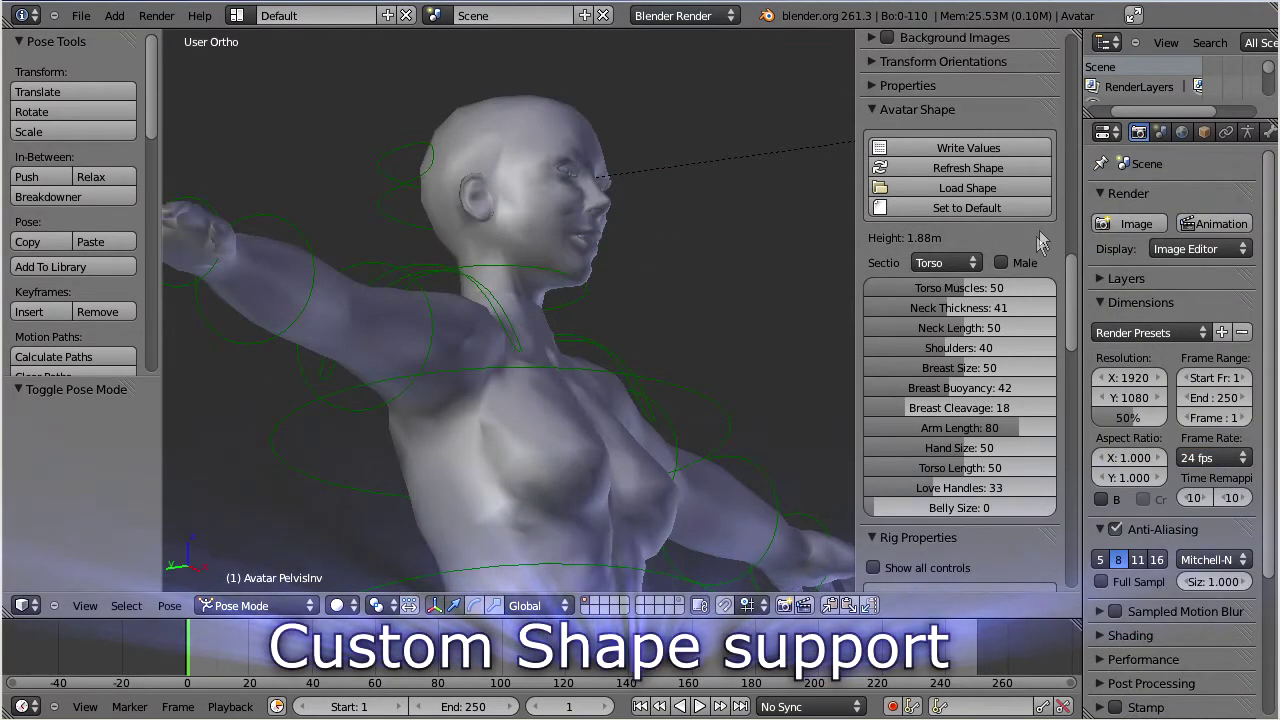
Load the troll.xml shape and orbit around the avatar to inspect it from side, back and front.
{"action": "left_click", "coordinate": [1024, 188]}
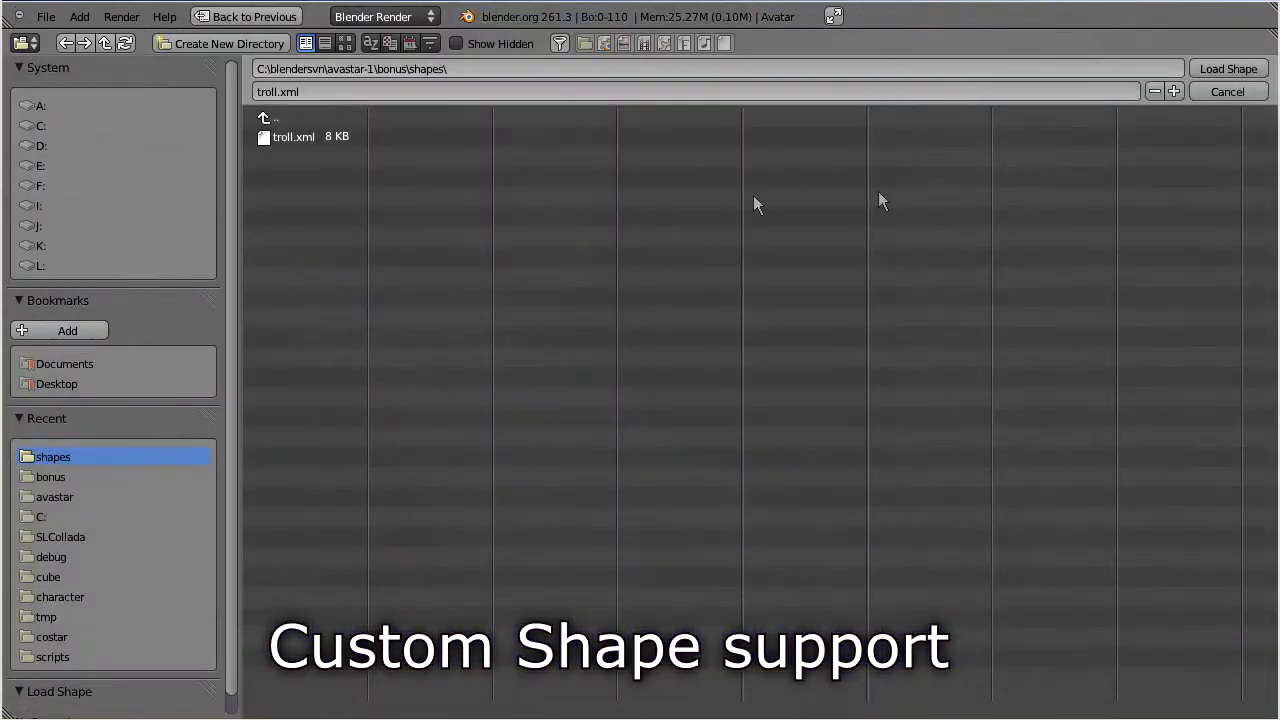
{"action": "left_click", "coordinate": [292, 137]}
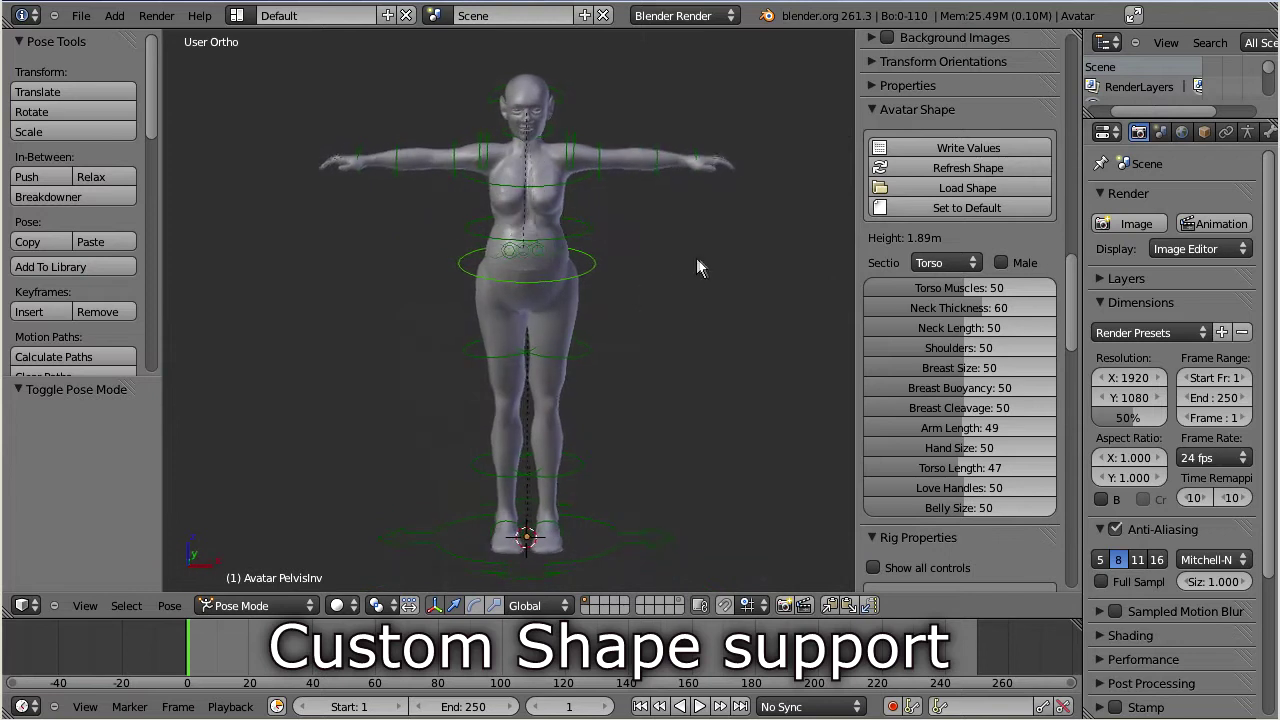
{"action": "middle_click_drag", "start_coordinate": [728, 258], "coordinate": [863, 256]}
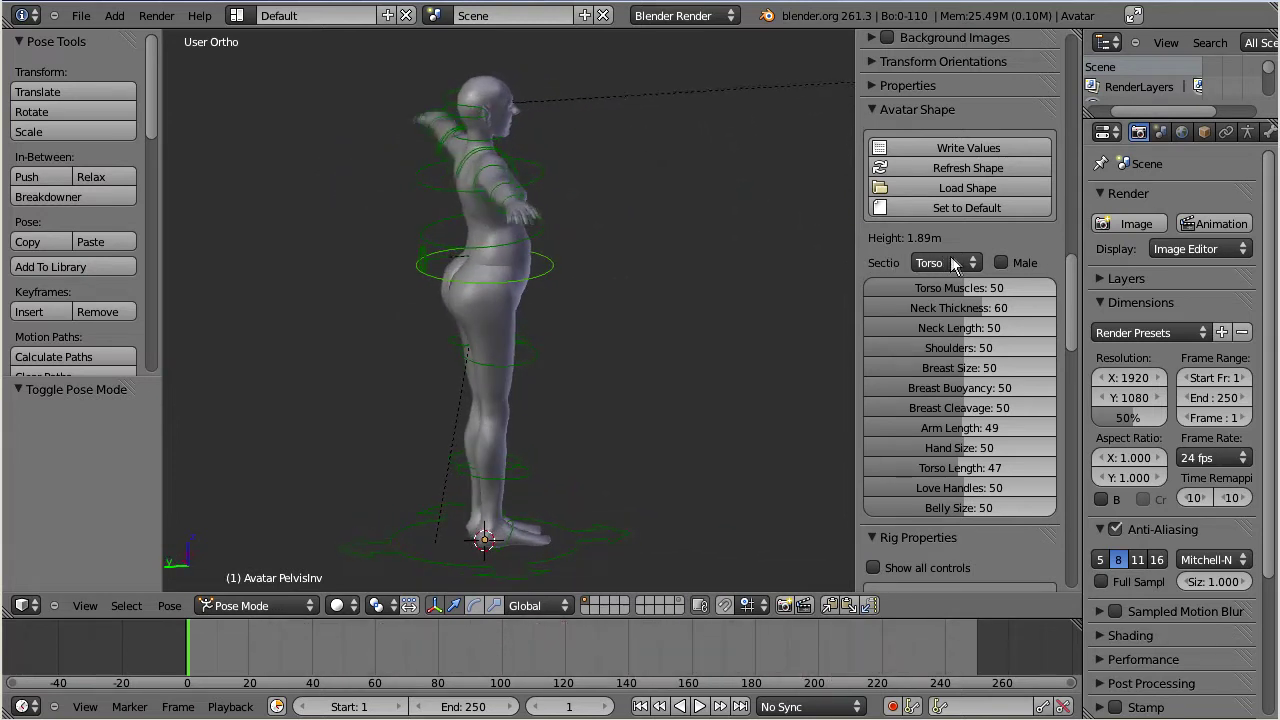
{"action": "middle_click_drag", "start_coordinate": [953, 256], "coordinate": [1279, 251]}
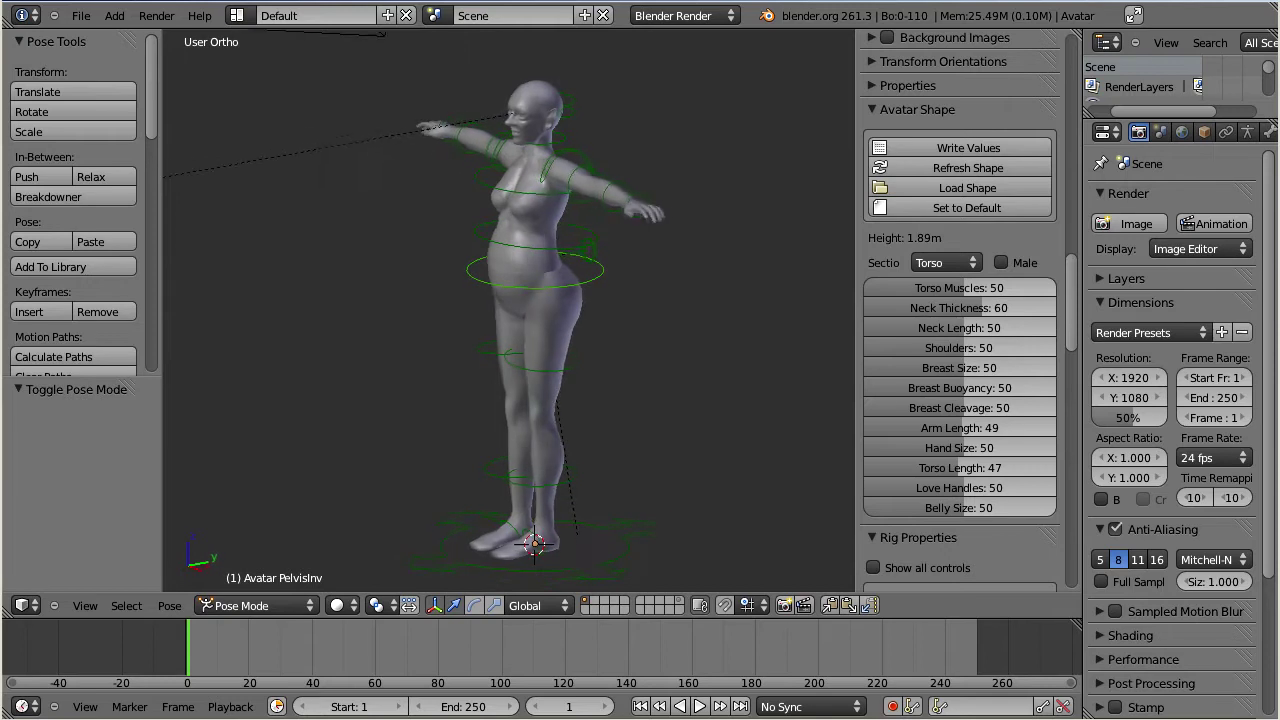
{"action": "key", "text": "KP_6"}
{"action": "key", "text": "KP_6"}
{"action": "key", "text": "KP_6"}
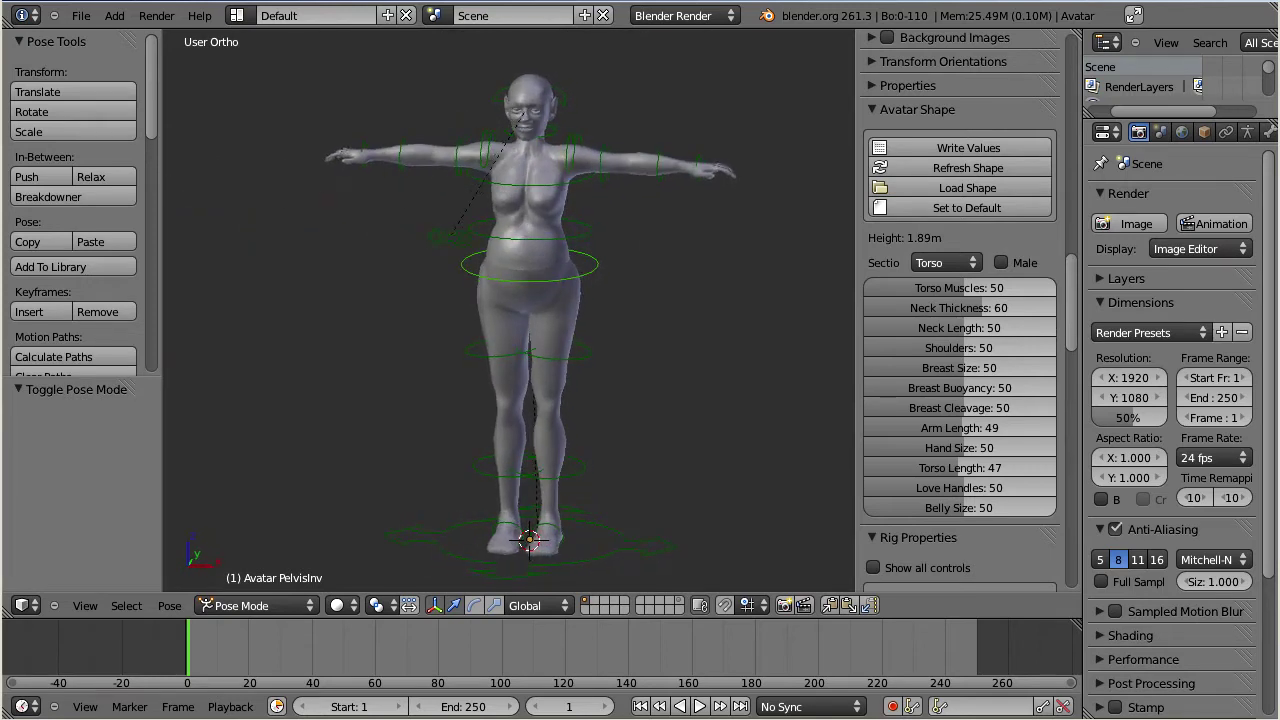
{"action": "key", "text": "KP_6"}
{"action": "key", "text": "KP_6"}
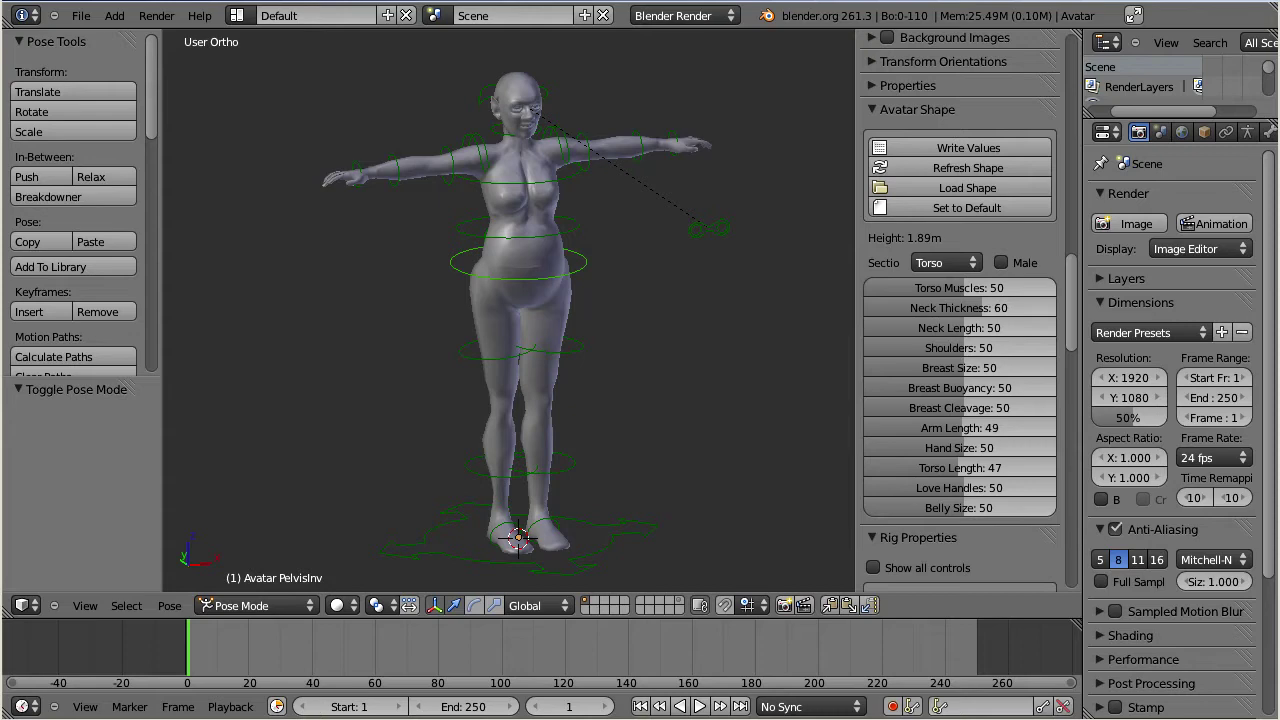
{"action": "left_click_drag", "start_coordinate": [1071, 280], "coordinate": [1064, 518]}
Compare the rig drawn as Stick Shapes, then switch back to Custom Shapes.
{"action": "left_click", "coordinate": [1007, 230]}
{"action": "middle_click_drag", "start_coordinate": [663, 289], "coordinate": [548, 395]}
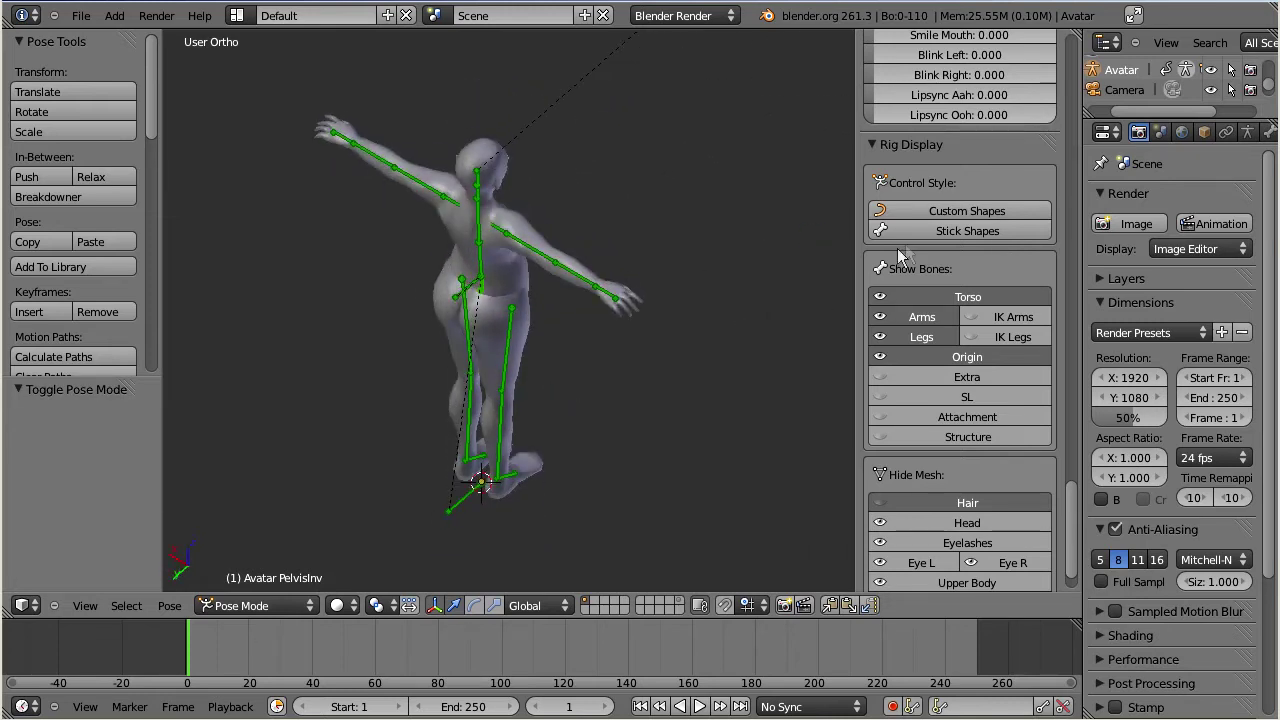
{"action": "left_click", "coordinate": [1009, 211]}
Move the Origin control along Y and X, then reset it with Alt+G.
{"action": "right_click", "coordinate": [572, 508]}
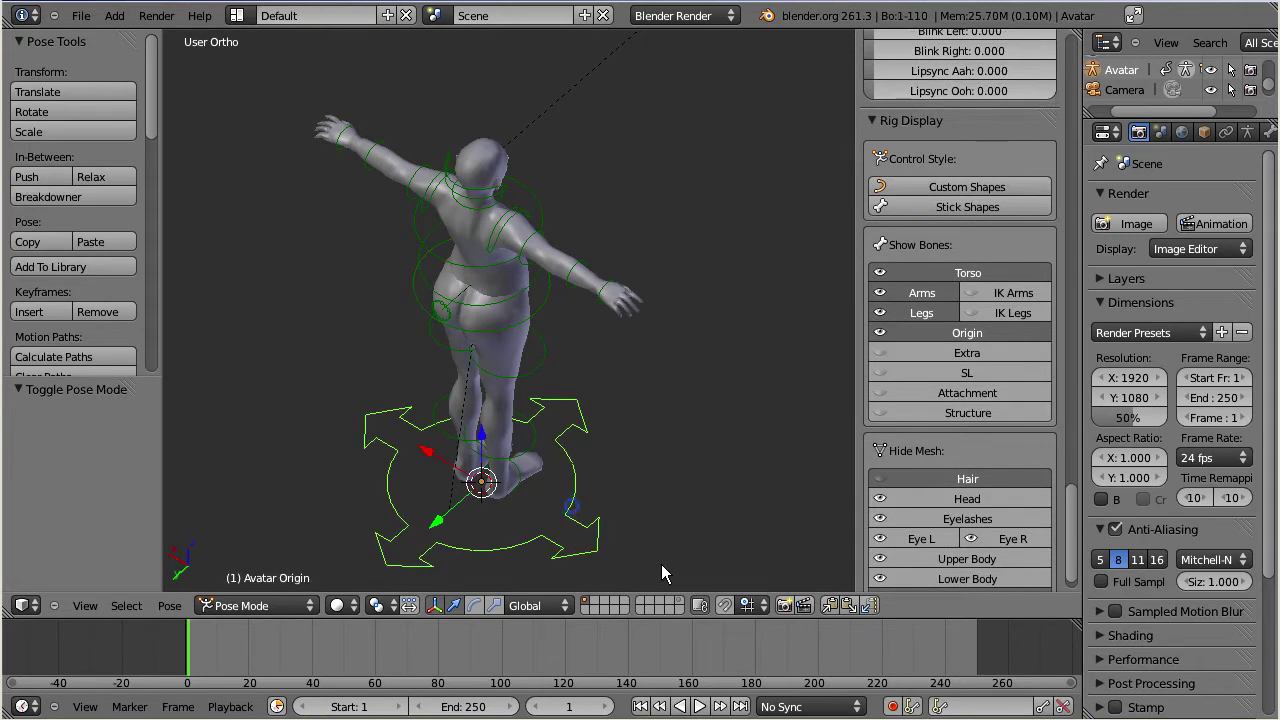
{"action": "left_click_drag", "start_coordinate": [440, 528], "coordinate": [465, 515]}
{"action": "left_click_drag", "start_coordinate": [443, 440], "coordinate": [512, 442]}
{"action": "key", "text": "alt+g"}
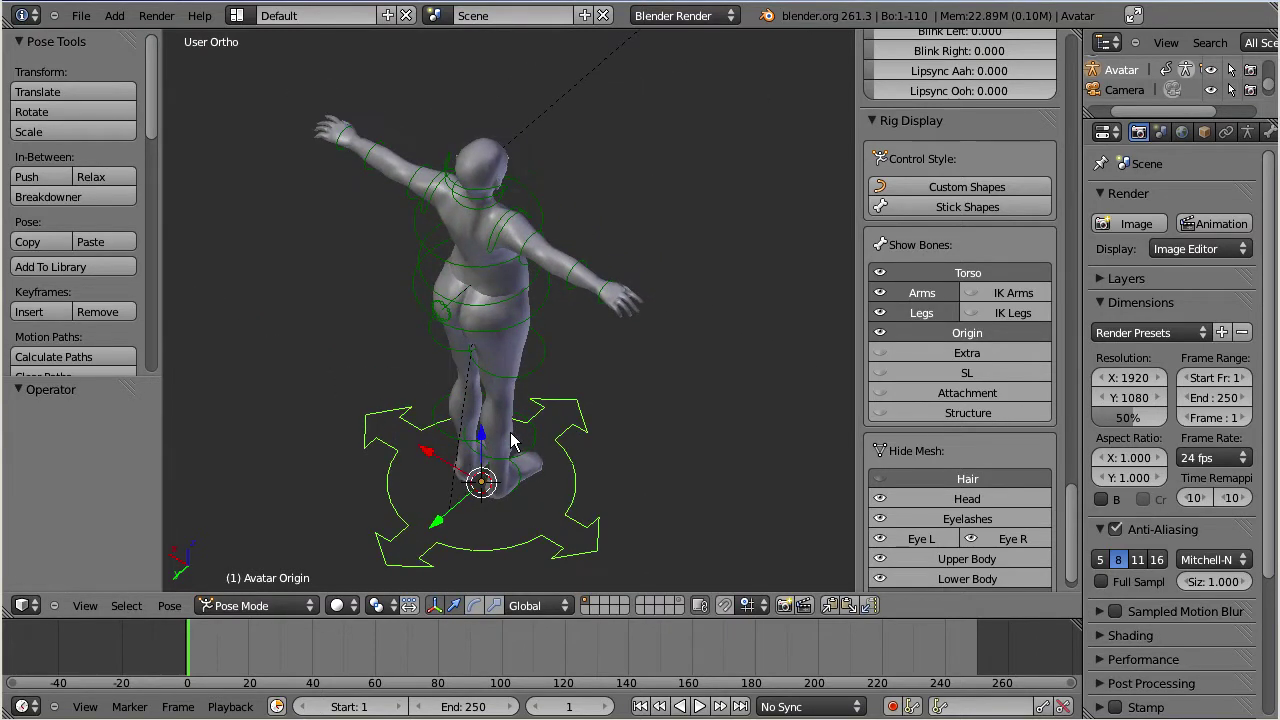
{"action": "middle_click_drag", "start_coordinate": [518, 462], "coordinate": [794, 363]}
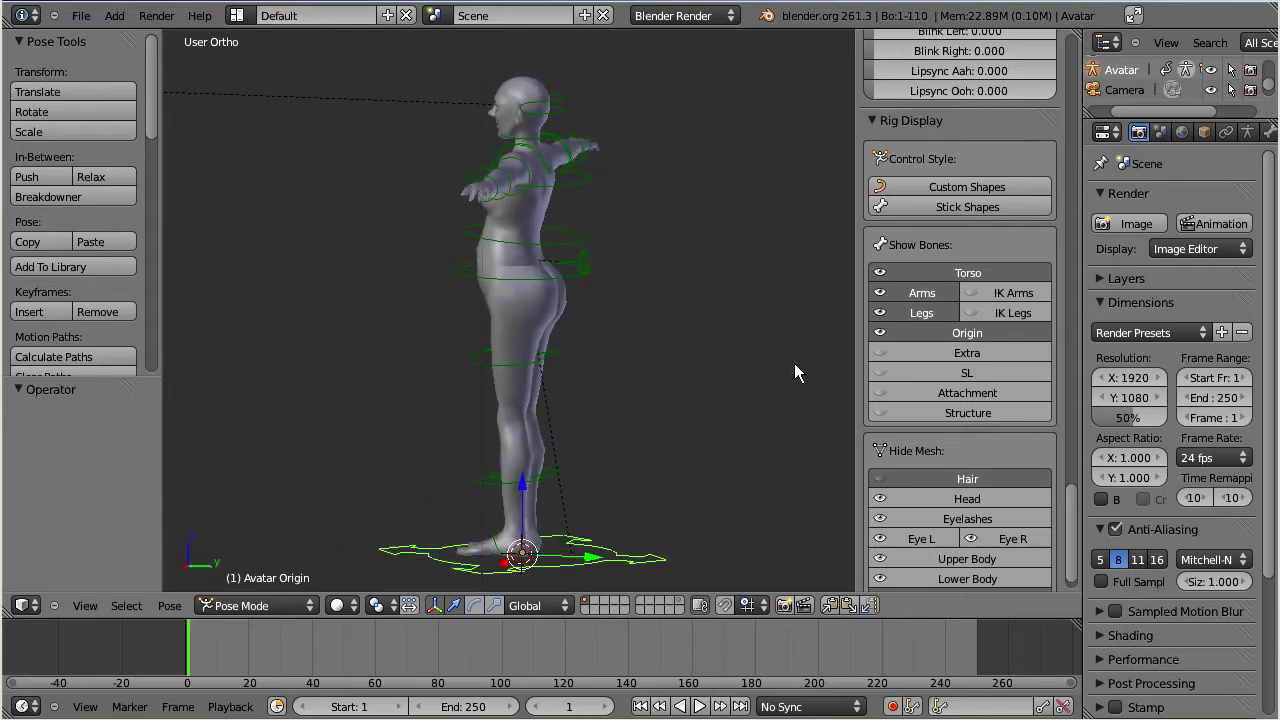
Move the COG control 0.106 along global Y and start rotating it about Y.
{"action": "right_click", "coordinate": [588, 258]}
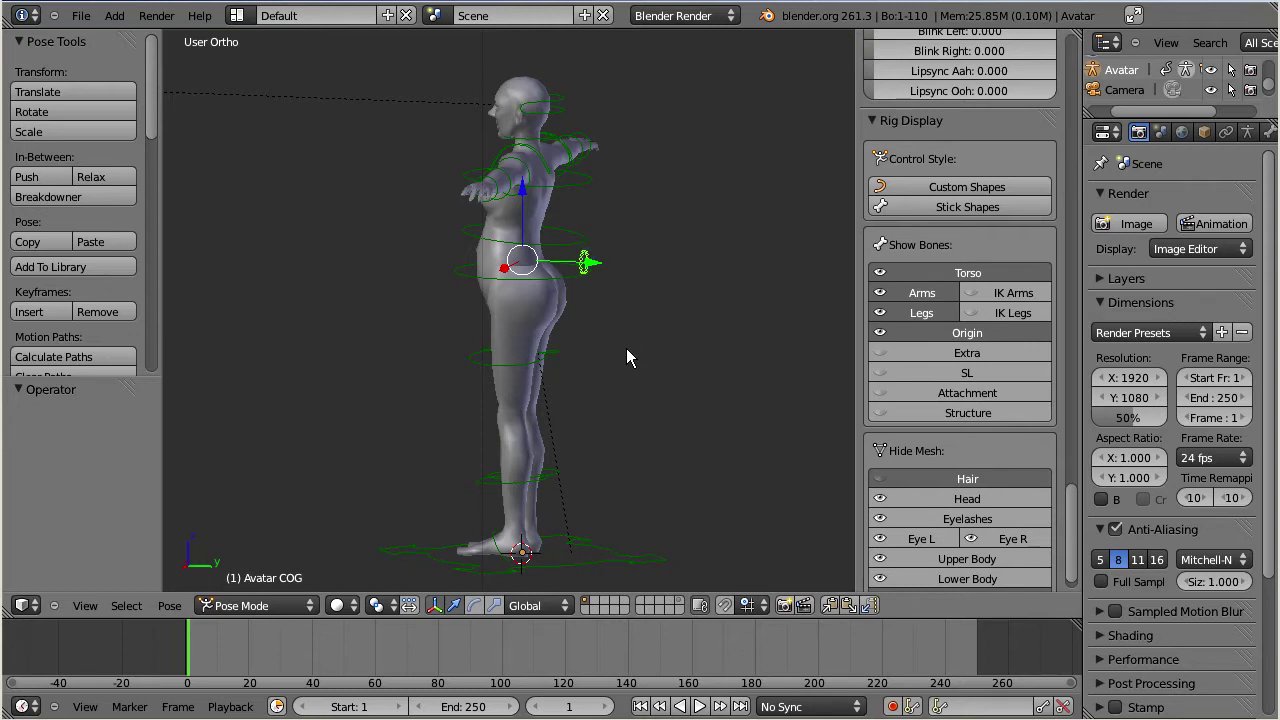
{"action": "middle_click_drag", "start_coordinate": [613, 270], "coordinate": [605, 313]}
{"action": "left_click_drag", "start_coordinate": [596, 289], "coordinate": [624, 294]}
{"action": "key", "text": "r"}
{"action": "key", "text": "y"}
{"action": "key", "text": "y"}
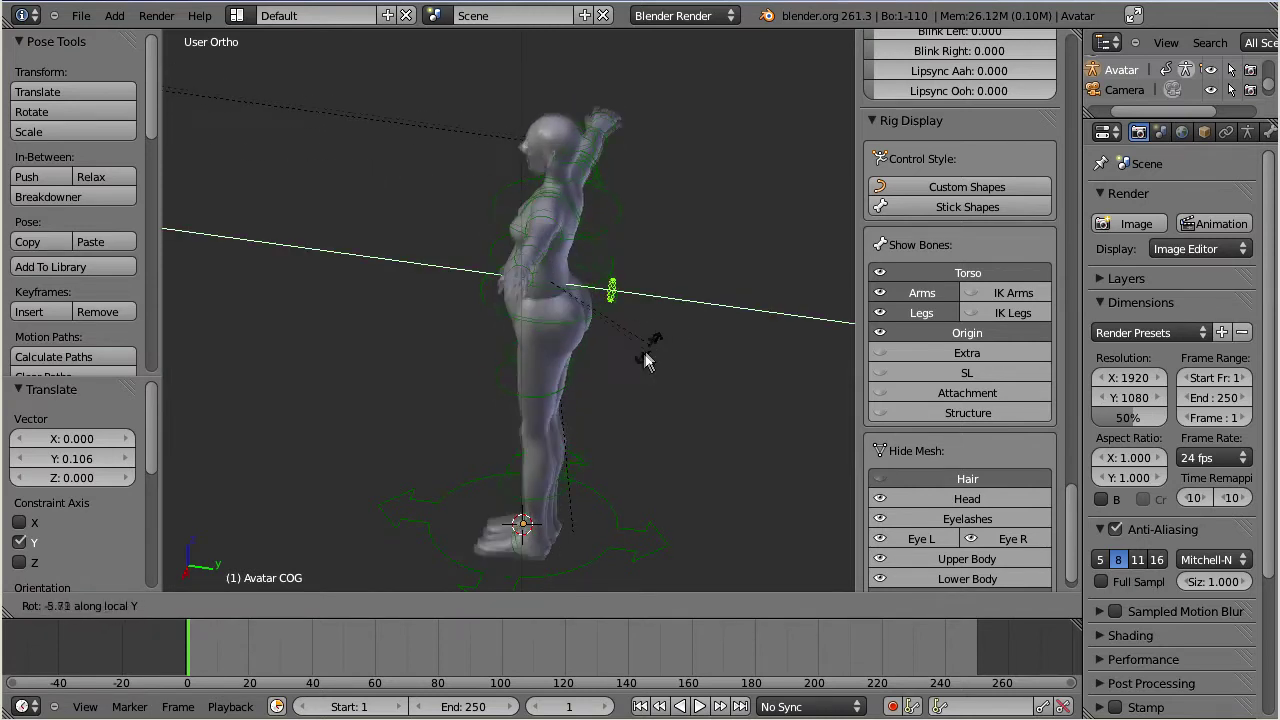
Try left shoulder rotations constrained to X and Y, cancel back to T-pose, then start rotating again.
{"action": "key", "text": "x"}
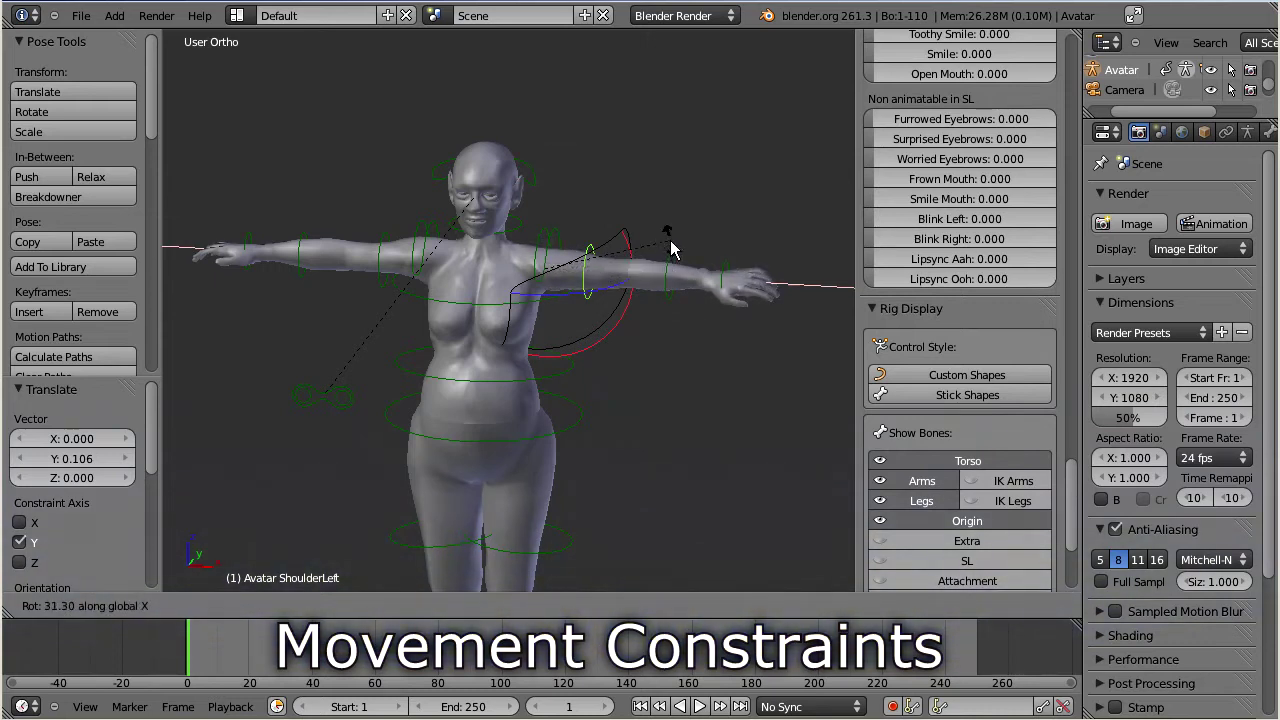
{"action": "key", "text": "y"}
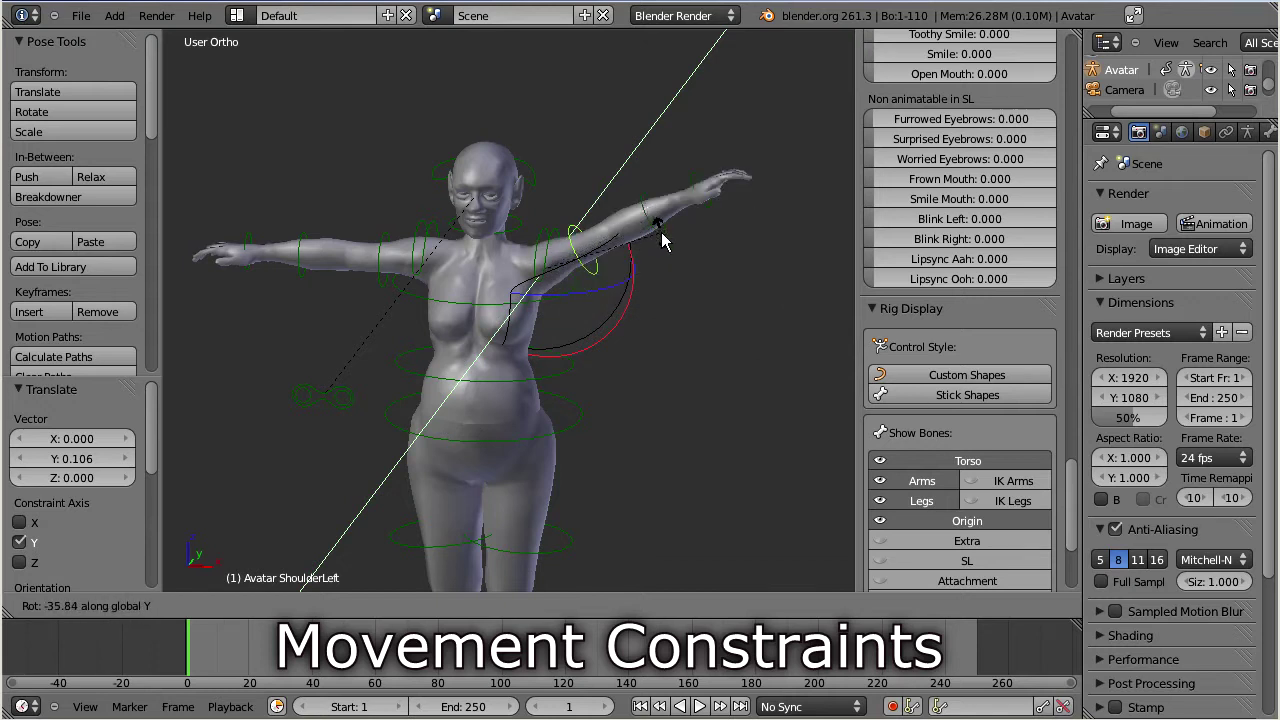
{"action": "key", "text": "Escape"}
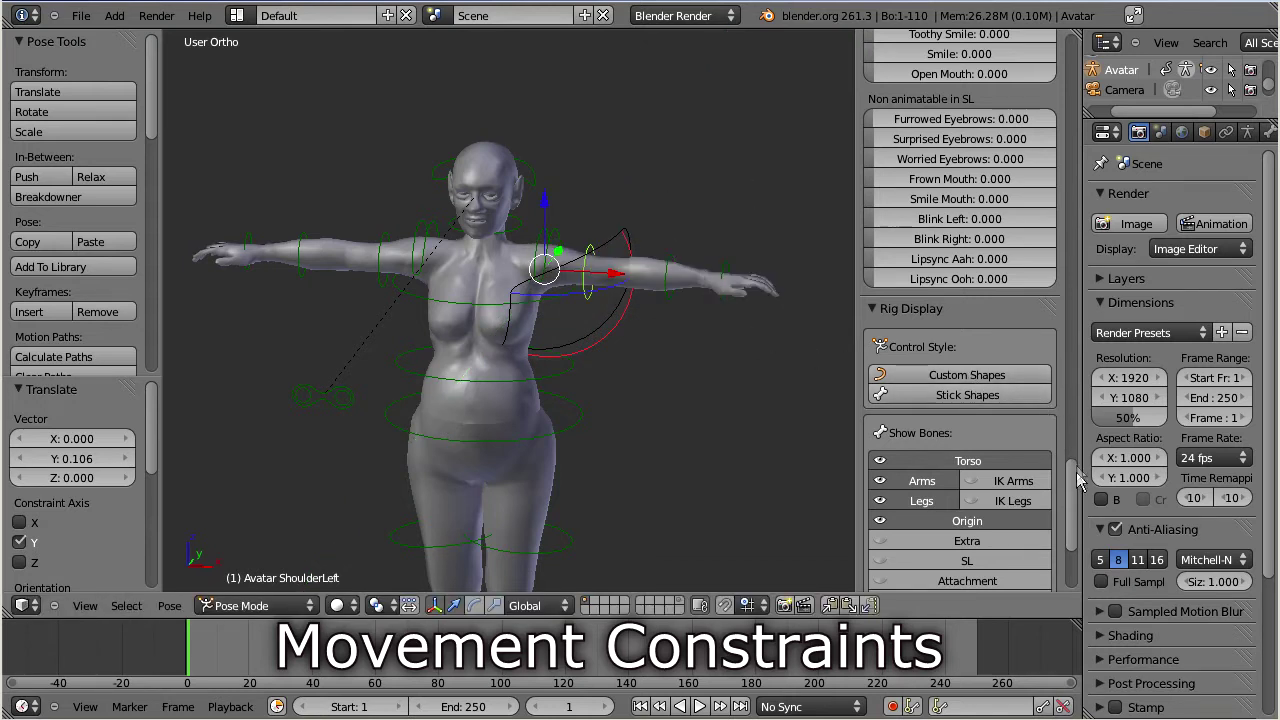
{"action": "left_click_drag", "start_coordinate": [1070, 498], "coordinate": [1076, 350]}
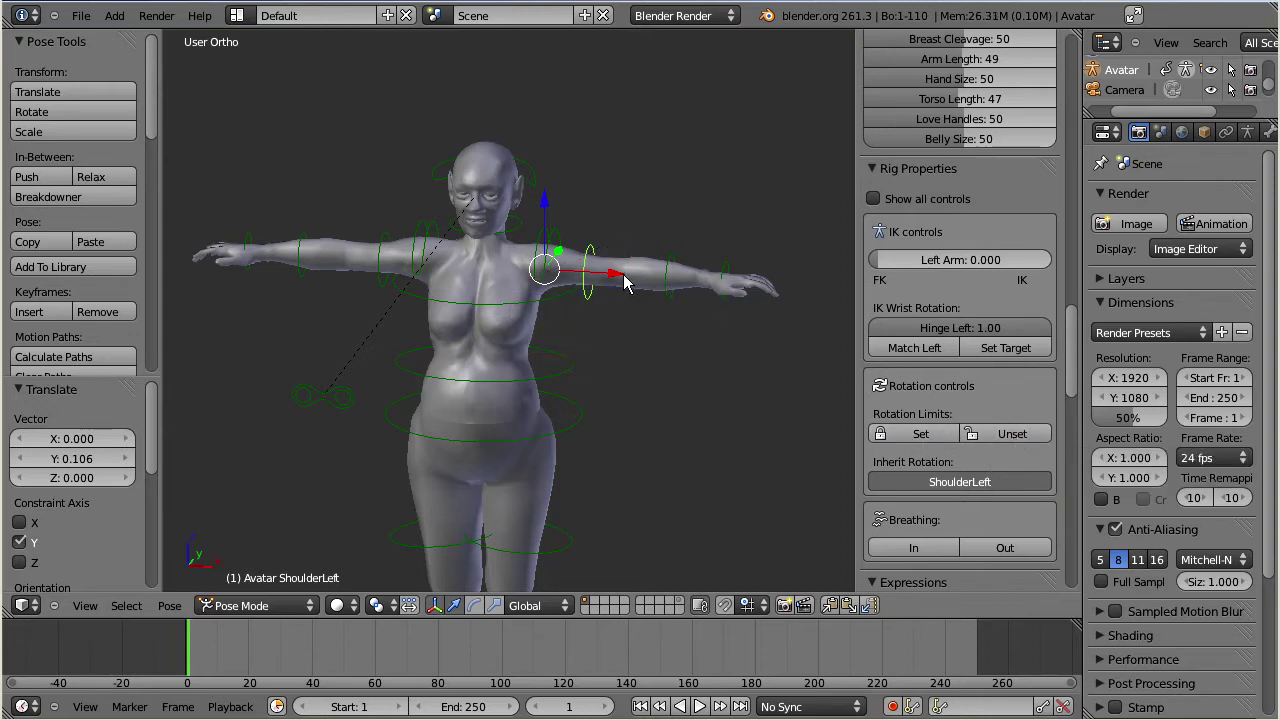
{"action": "key", "text": "r"}
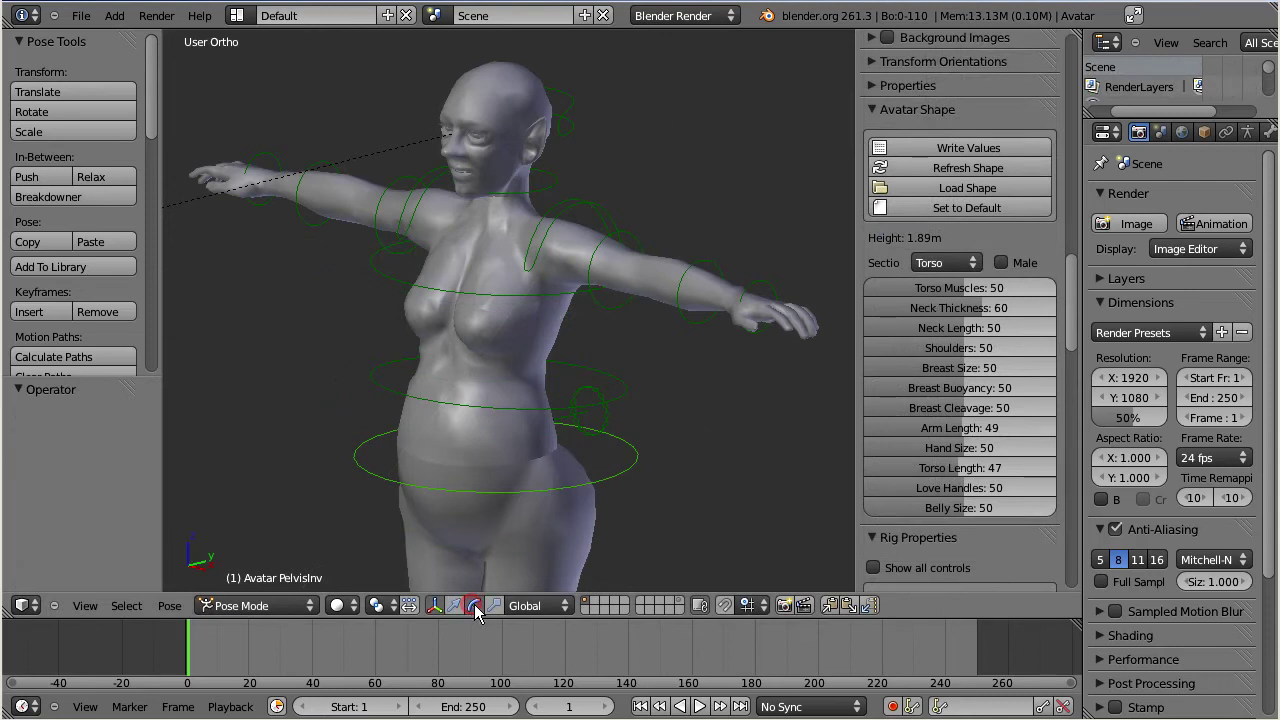
Rotate the left collar, shoulder and elbow so the hand hangs by the hip, then select the wrist.
{"action": "right_click", "coordinate": [587, 213]}
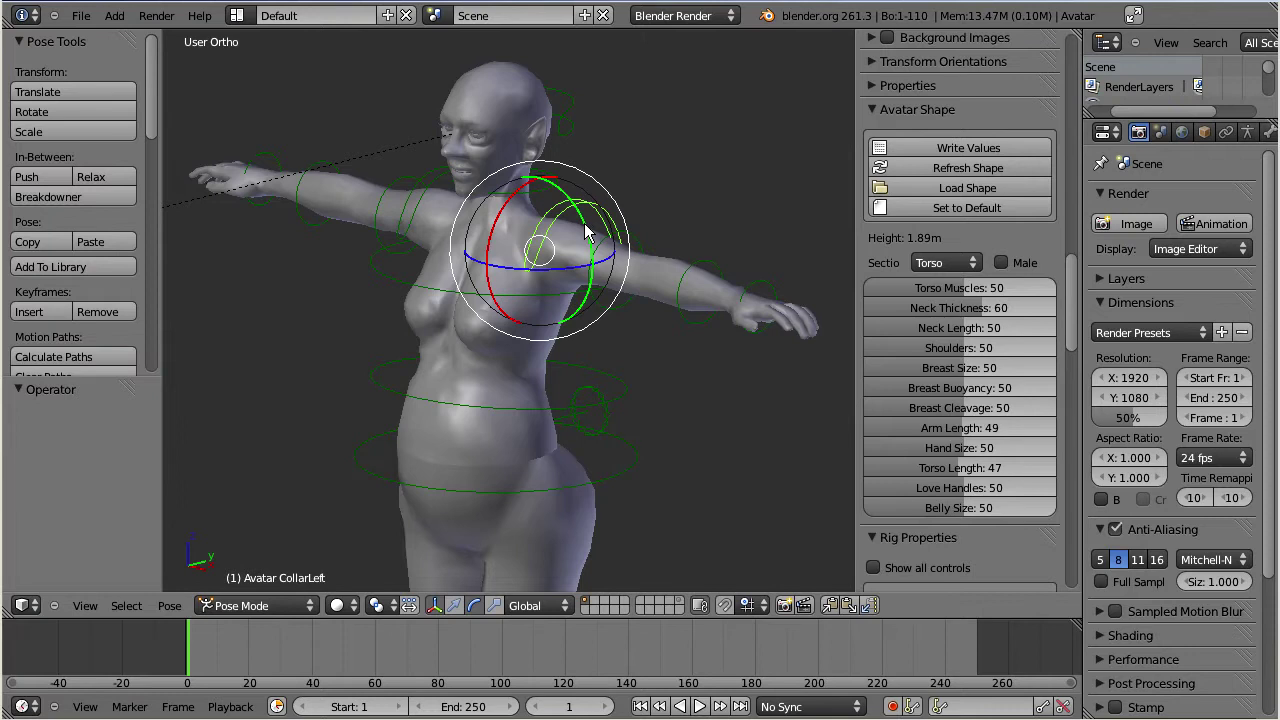
{"action": "left_click_drag", "start_coordinate": [585, 228], "coordinate": [601, 291]}
{"action": "right_click", "coordinate": [636, 291]}
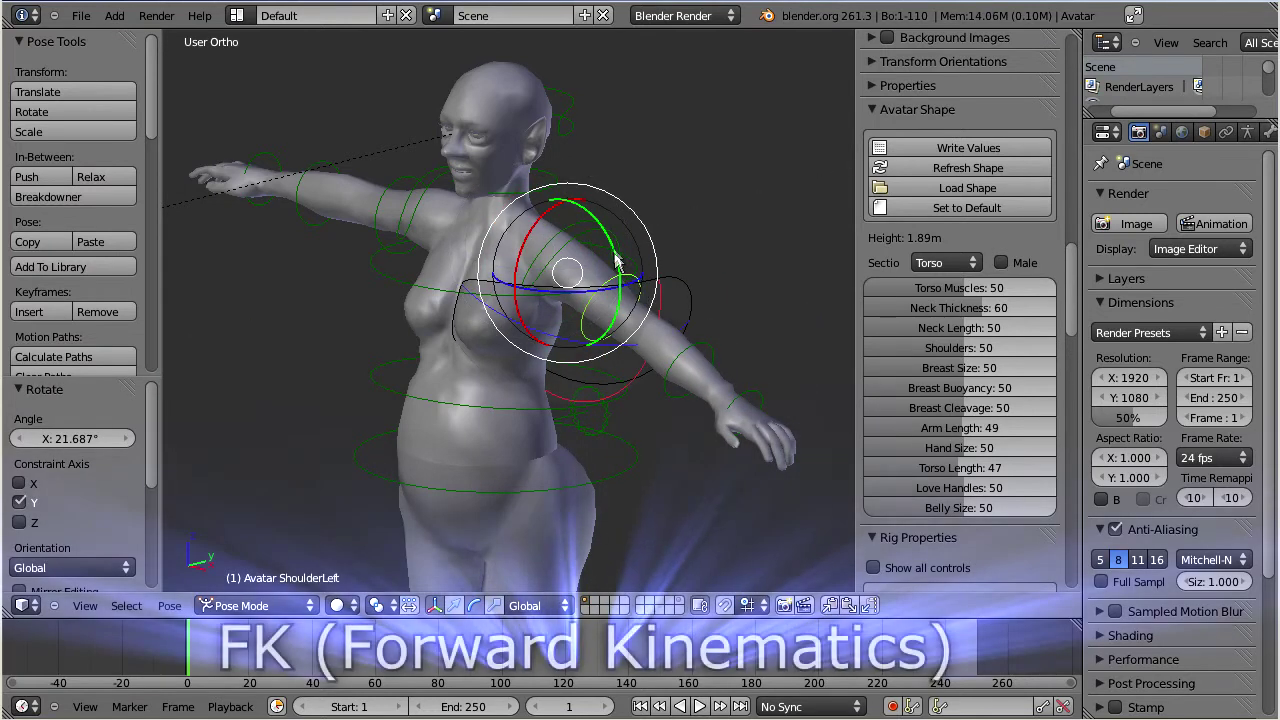
{"action": "key", "text": "r"}
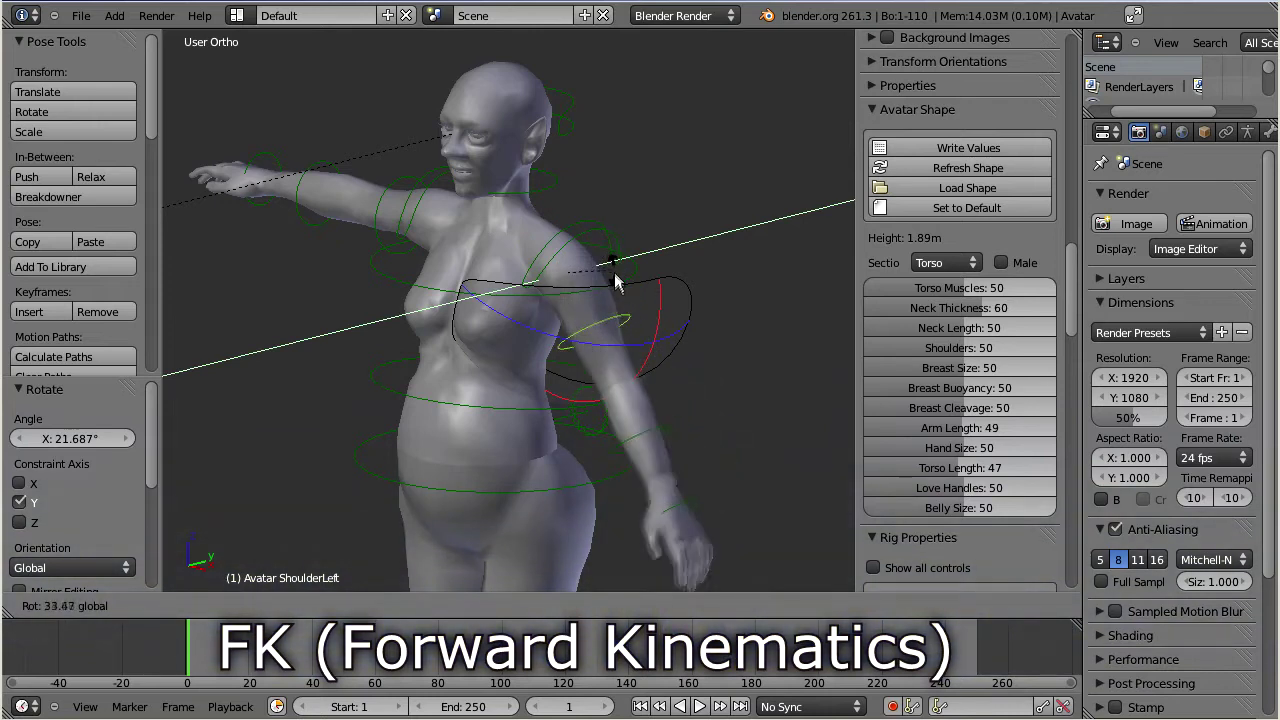
{"action": "left_click", "coordinate": [617, 305]}
{"action": "right_click", "coordinate": [620, 458]}
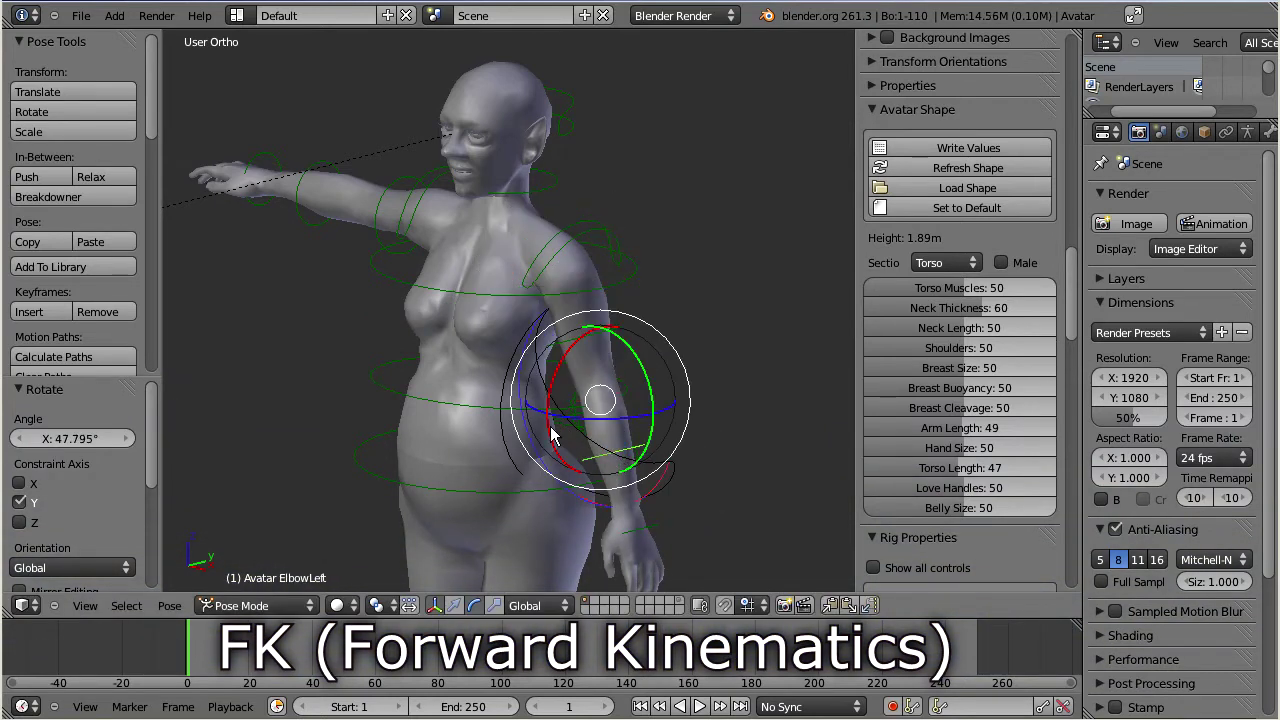
{"action": "left_click_drag", "start_coordinate": [568, 424], "coordinate": [547, 379]}
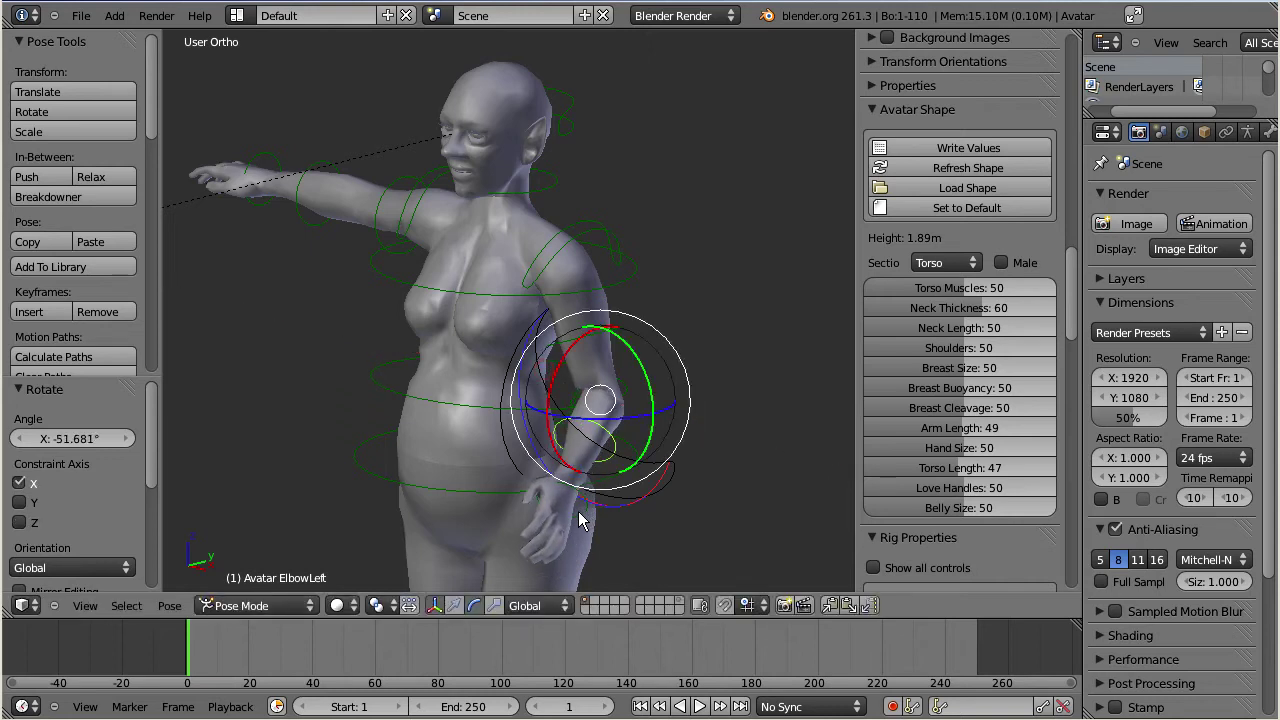
{"action": "right_click", "coordinate": [584, 518]}
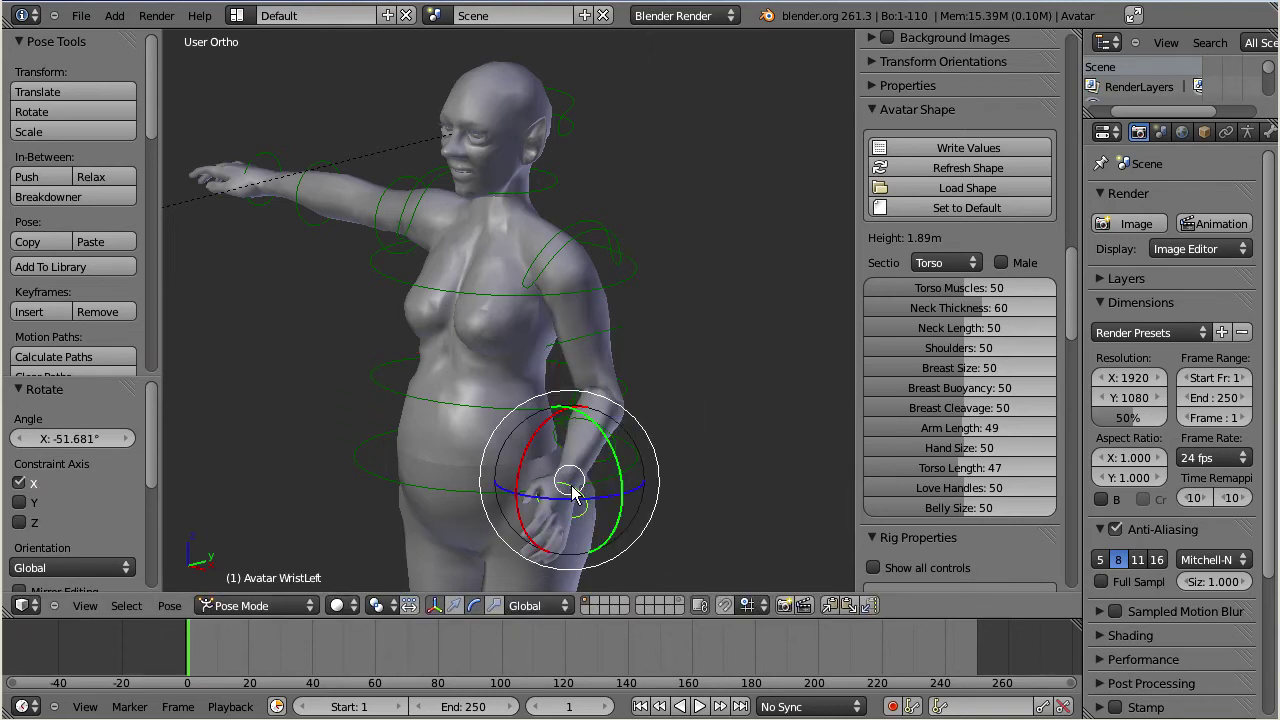
Rotate the left hand and the right wrist IK control at the wrist.
{"action": "left_click_drag", "start_coordinate": [603, 438], "coordinate": [613, 503]}
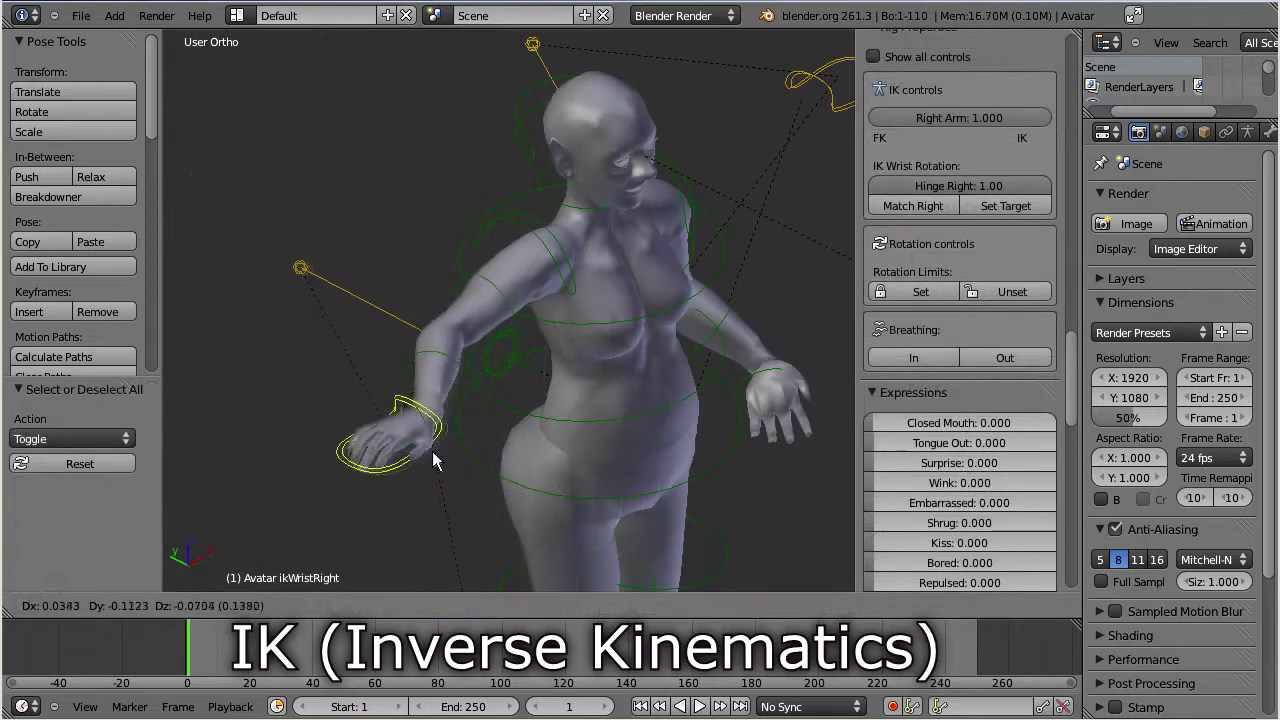
{"action": "left_click", "coordinate": [521, 505]}
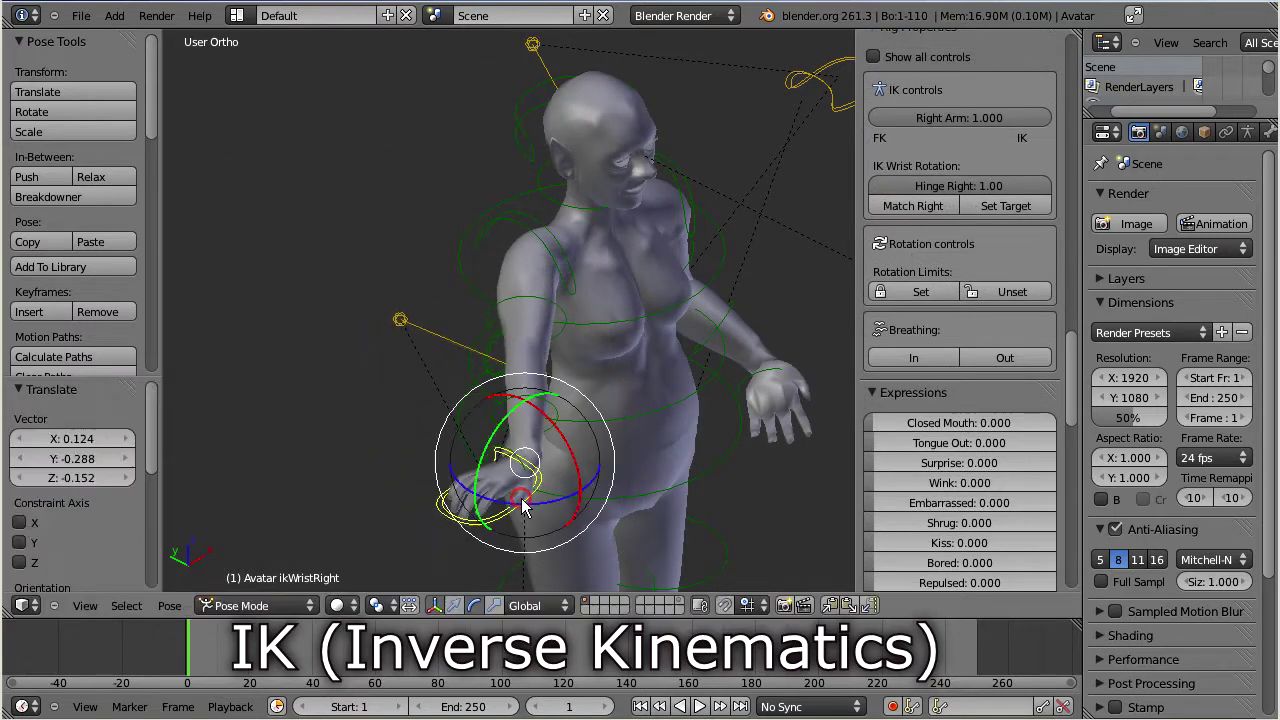
{"action": "left_click_drag", "start_coordinate": [527, 505], "coordinate": [586, 494]}
{"action": "left_click_drag", "start_coordinate": [512, 422], "coordinate": [457, 506]}
{"action": "middle_click_drag", "start_coordinate": [457, 506], "coordinate": [434, 434]}
Move the right wrist IK target rightward so the arm bends, then view the figure frontally.
{"action": "key", "text": "g"}
{"action": "left_click_drag", "start_coordinate": [446, 443], "coordinate": [510, 432]}
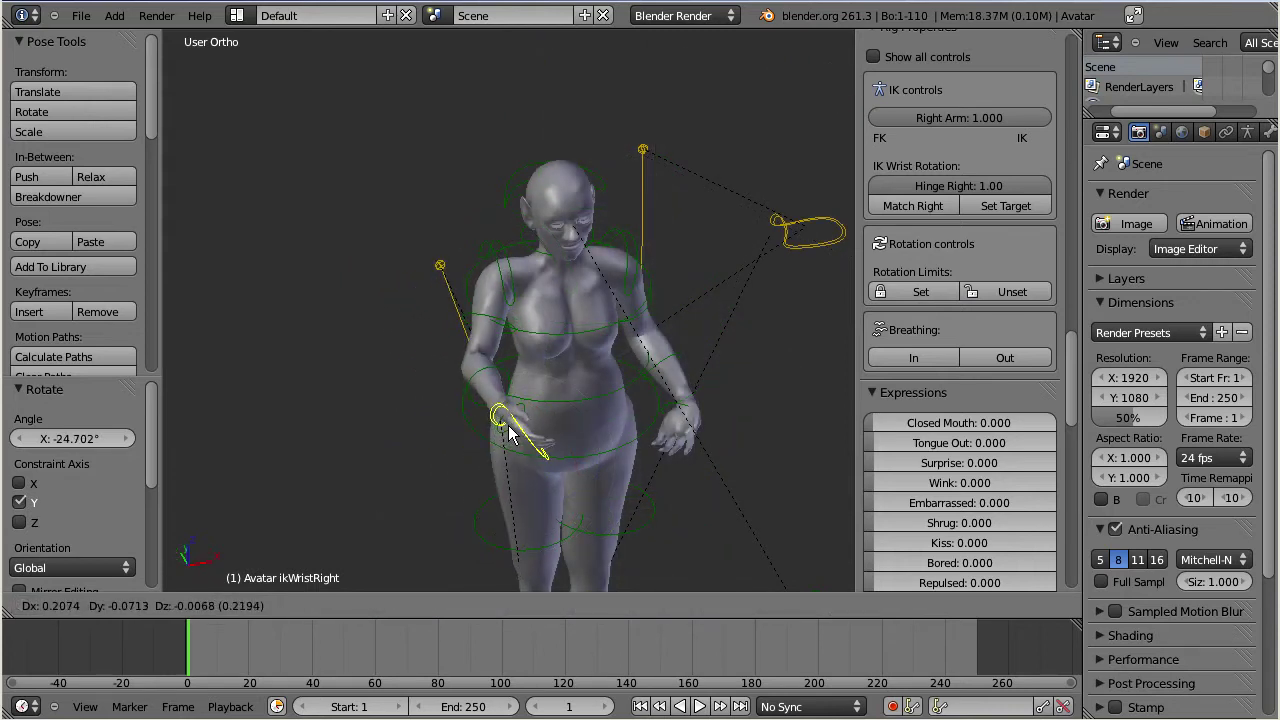
{"action": "left_click", "coordinate": [510, 432]}
{"action": "middle_click_drag", "start_coordinate": [563, 388], "coordinate": [499, 366]}
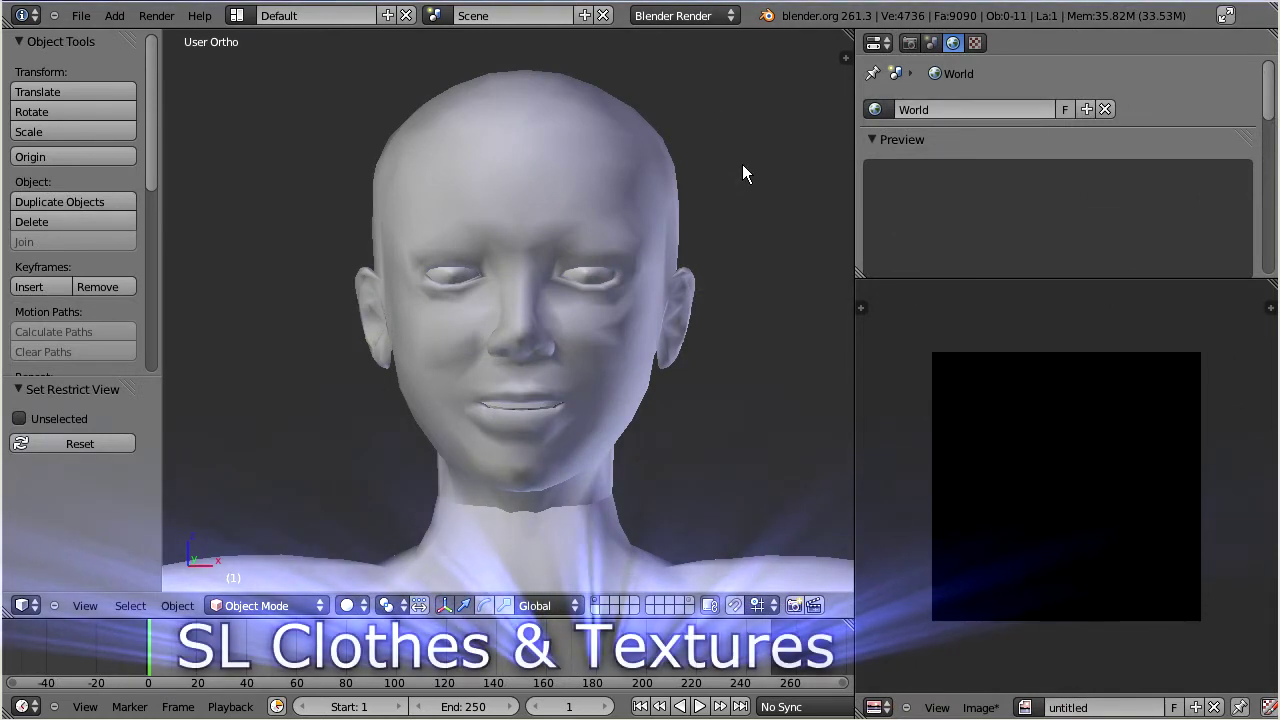
Assign starlight_face.png to the head mesh's UV layout in Edit Mode.
{"action": "right_click", "coordinate": [602, 350]}
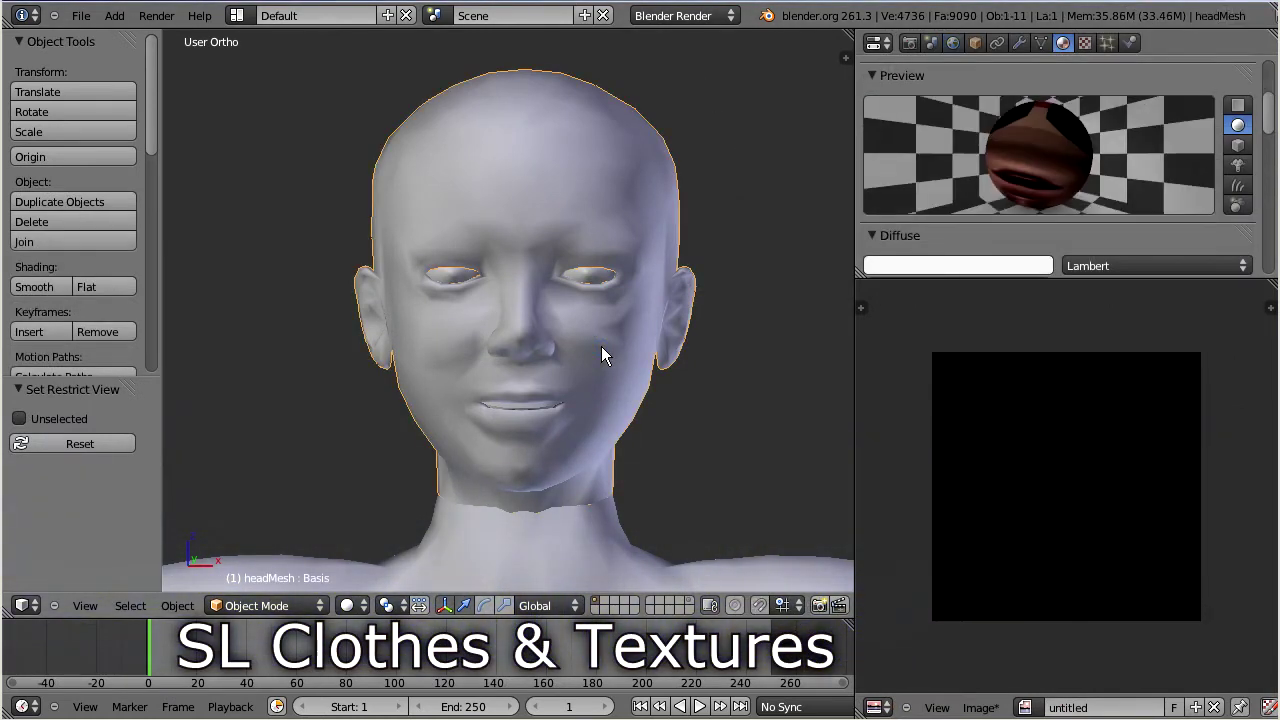
{"action": "key", "text": "Tab"}
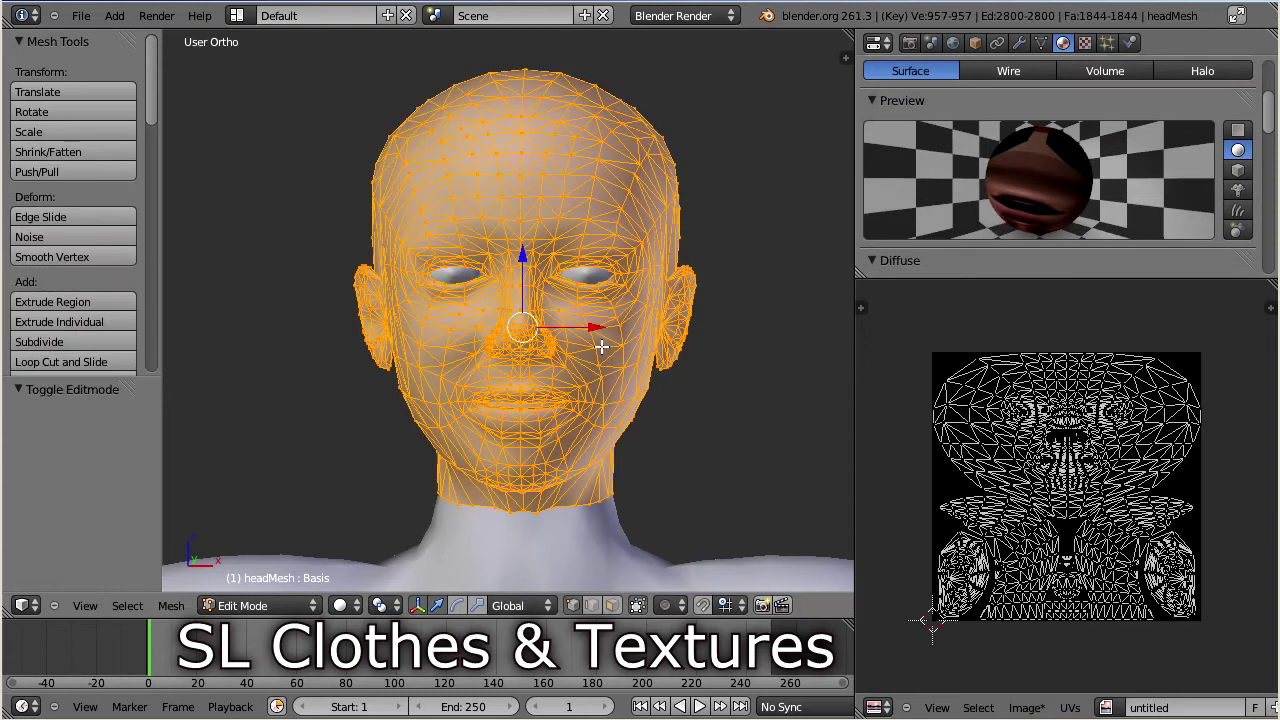
{"action": "left_click", "coordinate": [1105, 707]}
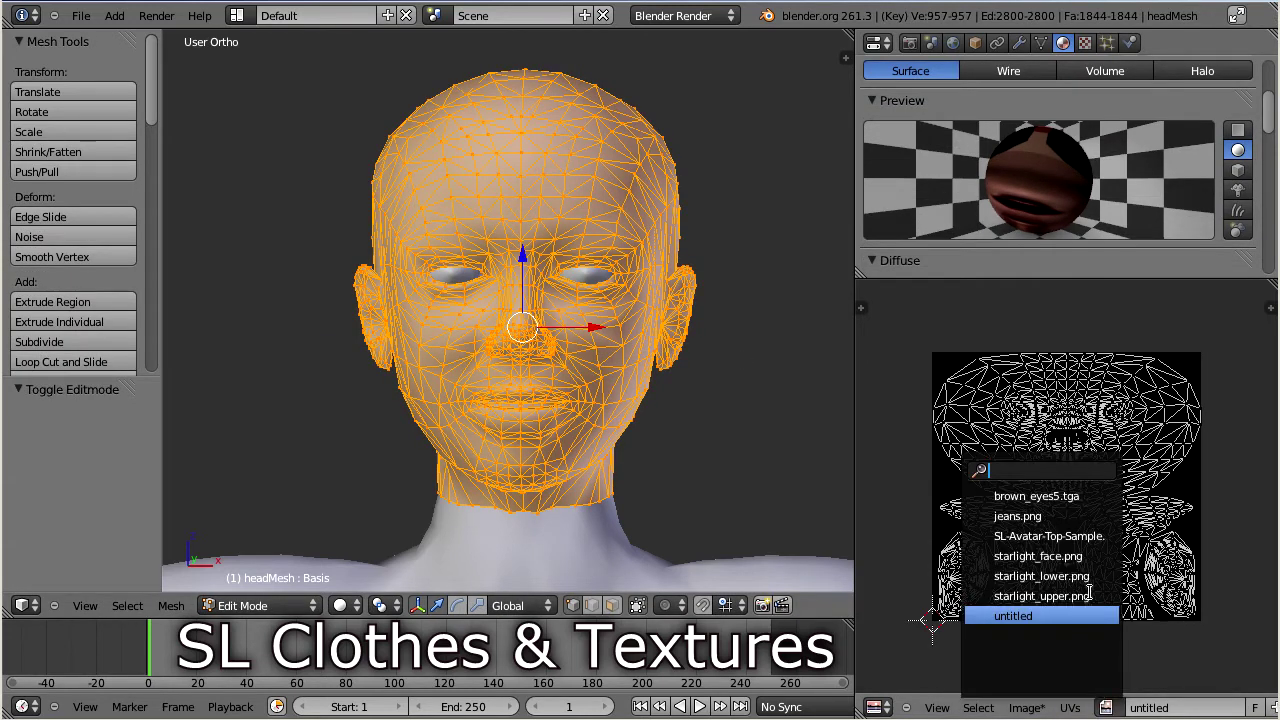
{"action": "left_click", "coordinate": [1097, 557]}
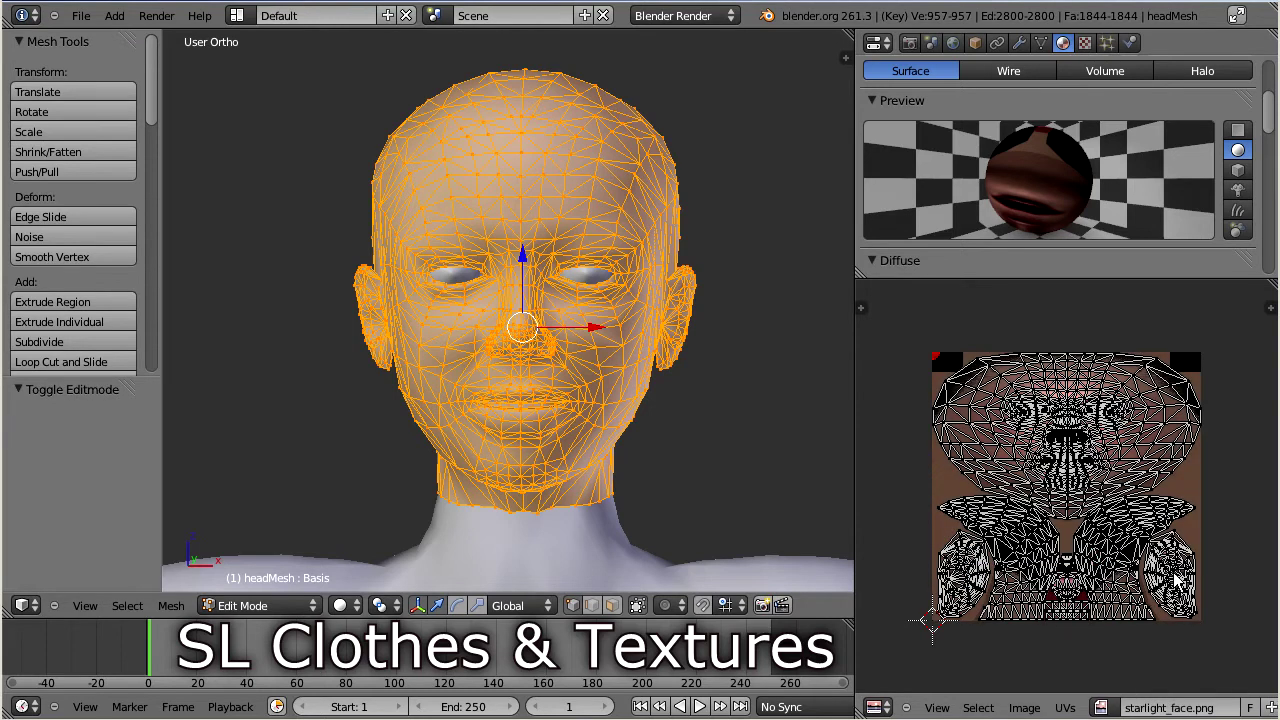
{"action": "key", "text": "Tab"}
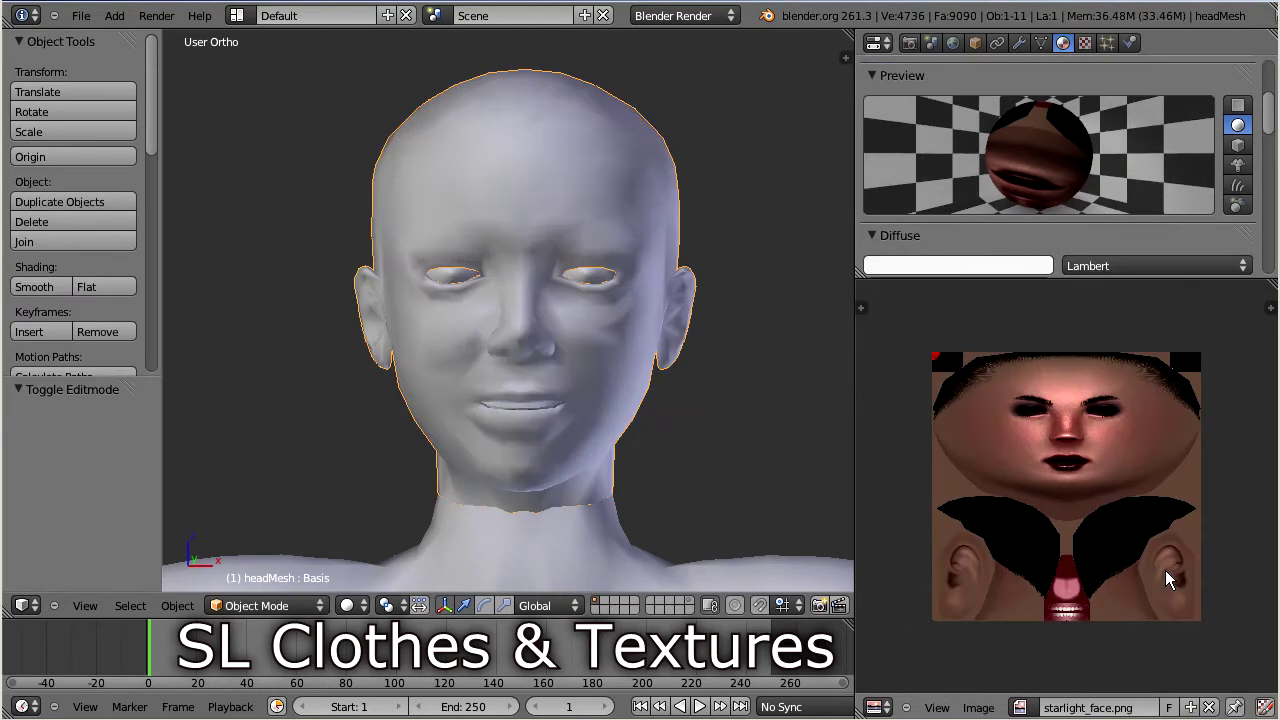
Switch viewport shading to Texture and frame the torso and red star.
{"action": "left_click", "coordinate": [355, 606]}
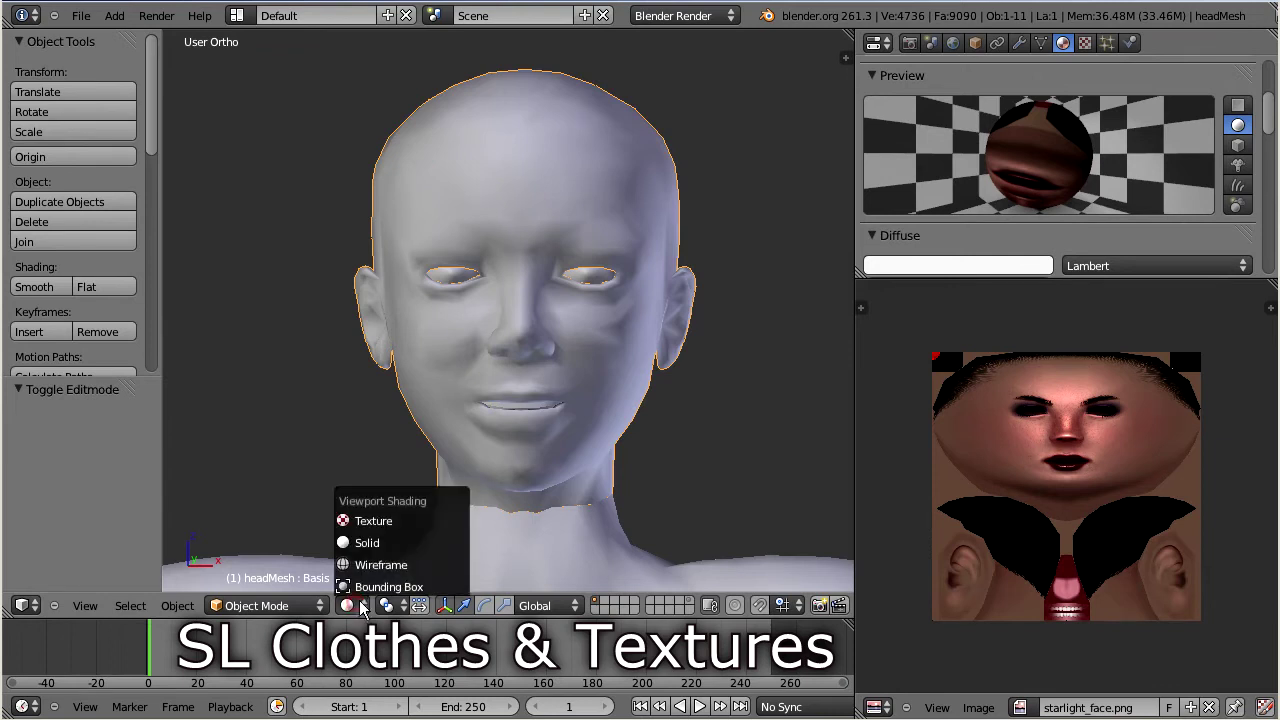
{"action": "left_click", "coordinate": [414, 521]}
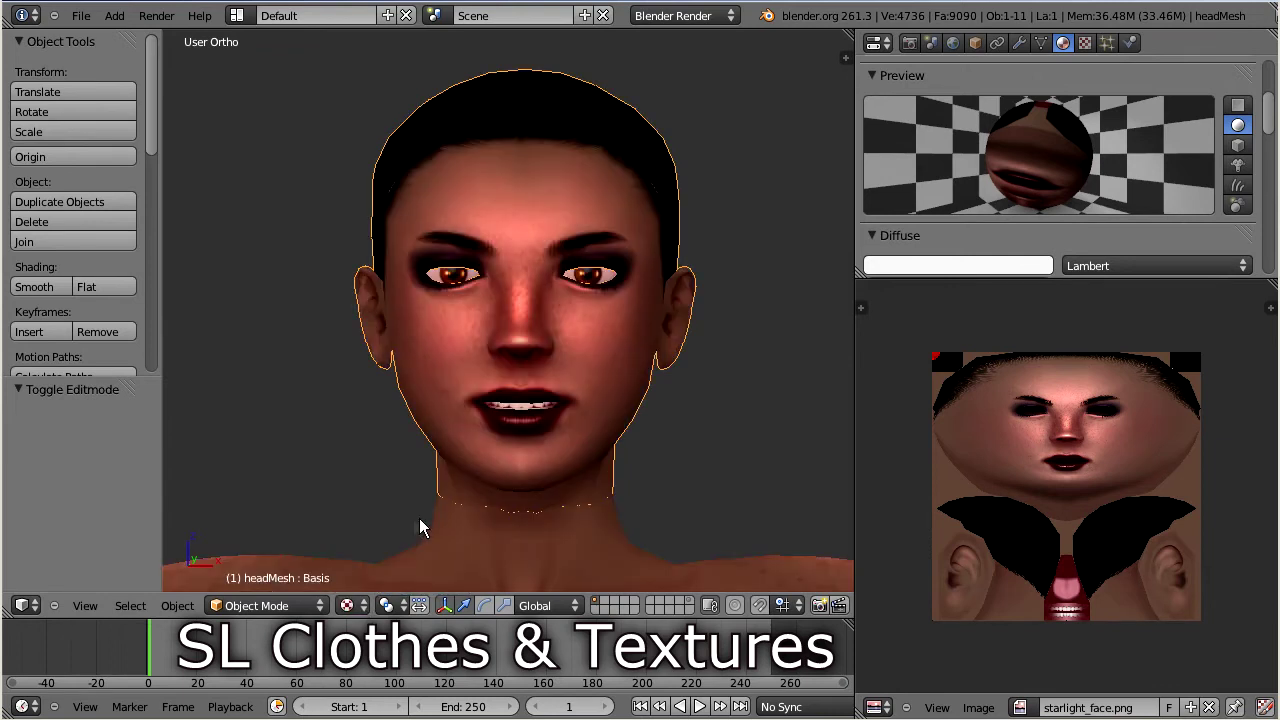
{"action": "scroll", "coordinate": [740, 480], "scroll_direction": "down", "scroll_amount": 5}
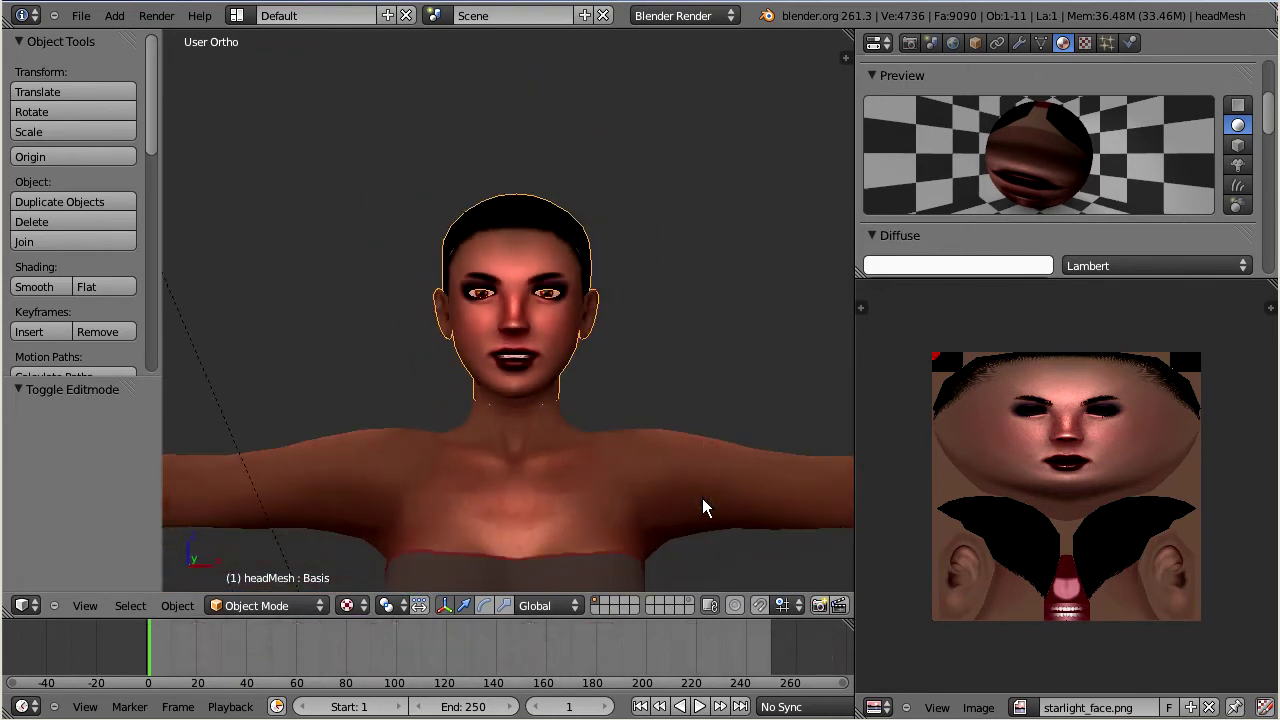
{"action": "scroll", "coordinate": [705, 474], "scroll_direction": "up", "scroll_amount": 1}
{"action": "middle_click_drag", "start_coordinate": [705, 474], "coordinate": [729, 40], "text": "shift"}
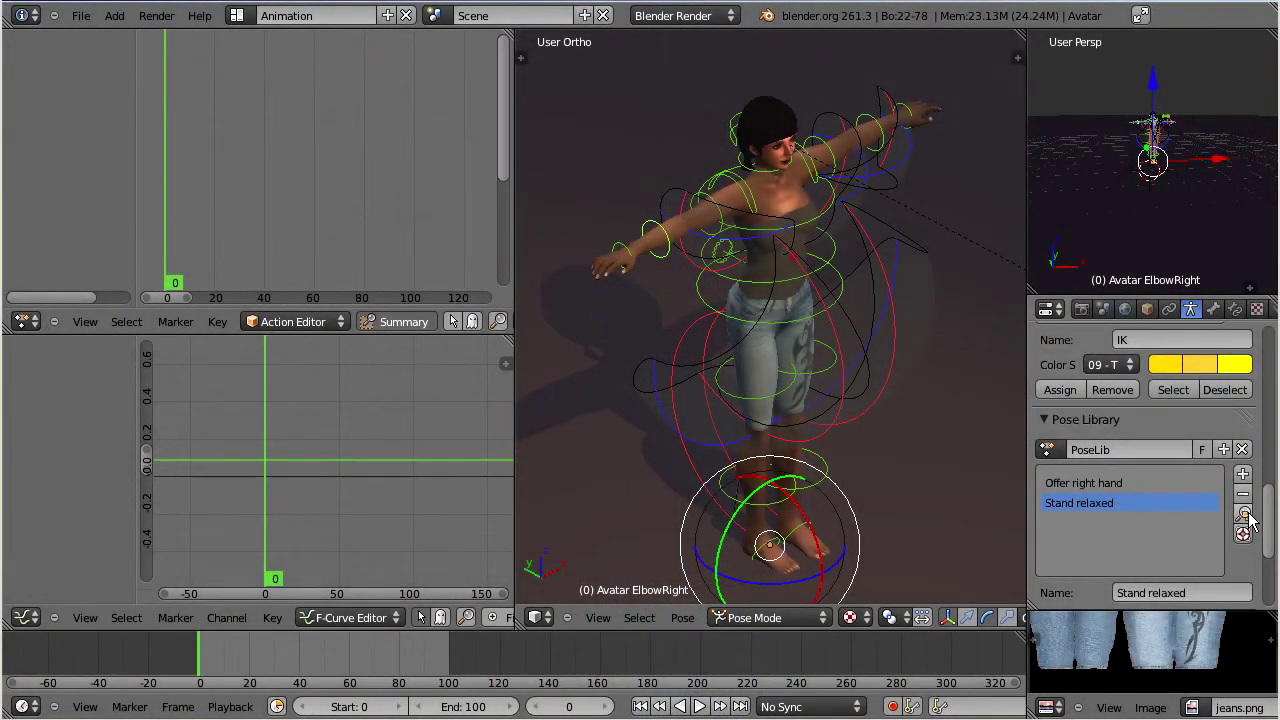
Apply the Stand relaxed pose and keyframe its rotation at frame 0.
{"action": "left_click", "coordinate": [1246, 513]}
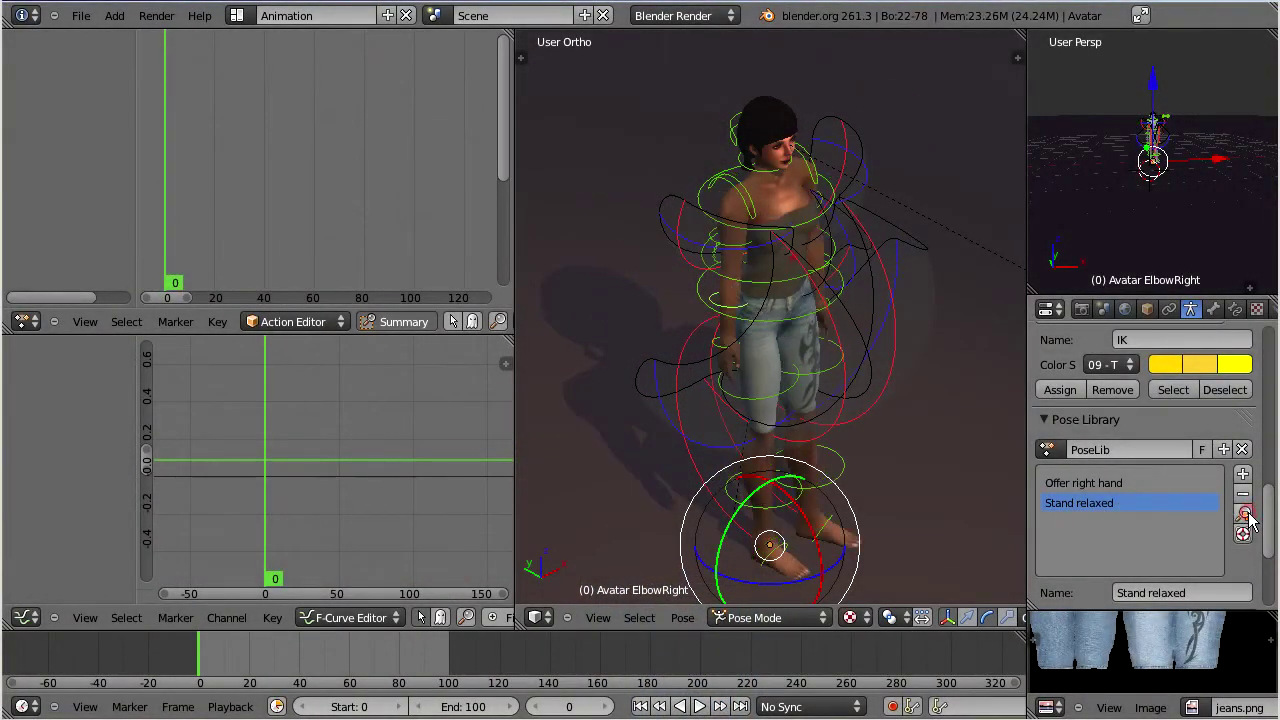
{"action": "key", "text": "i"}
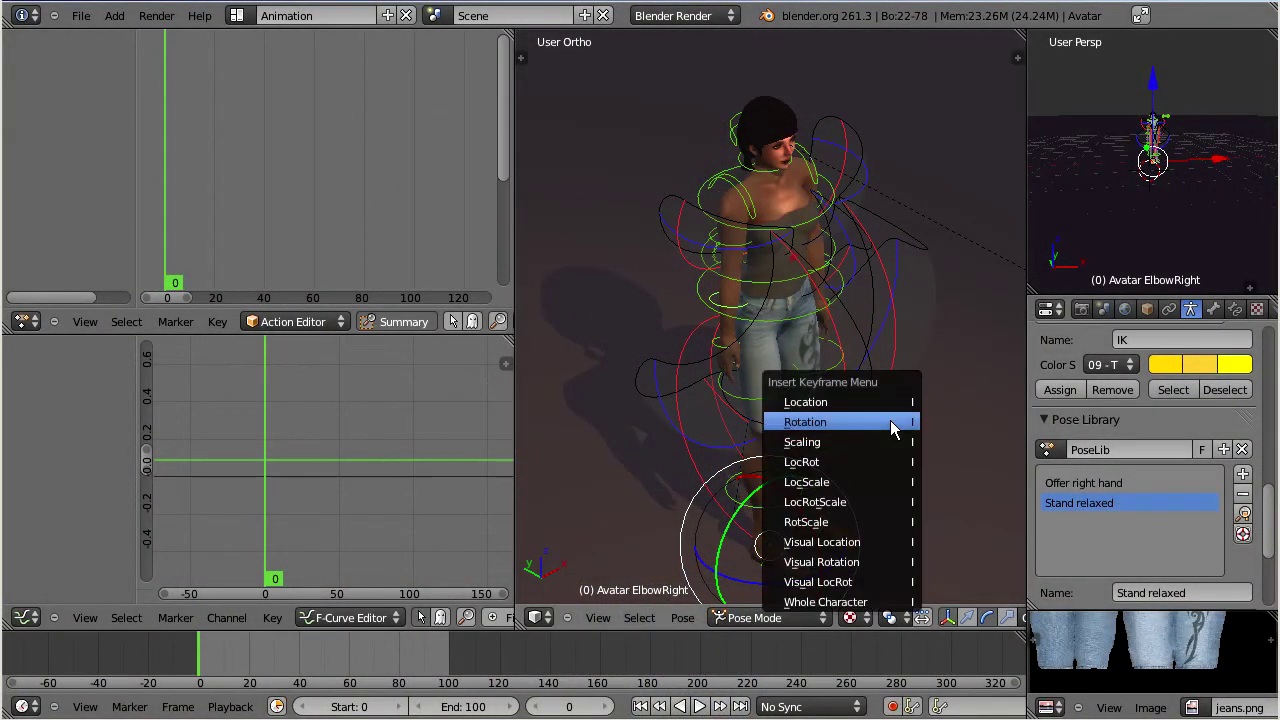
{"action": "left_click", "coordinate": [880, 421]}
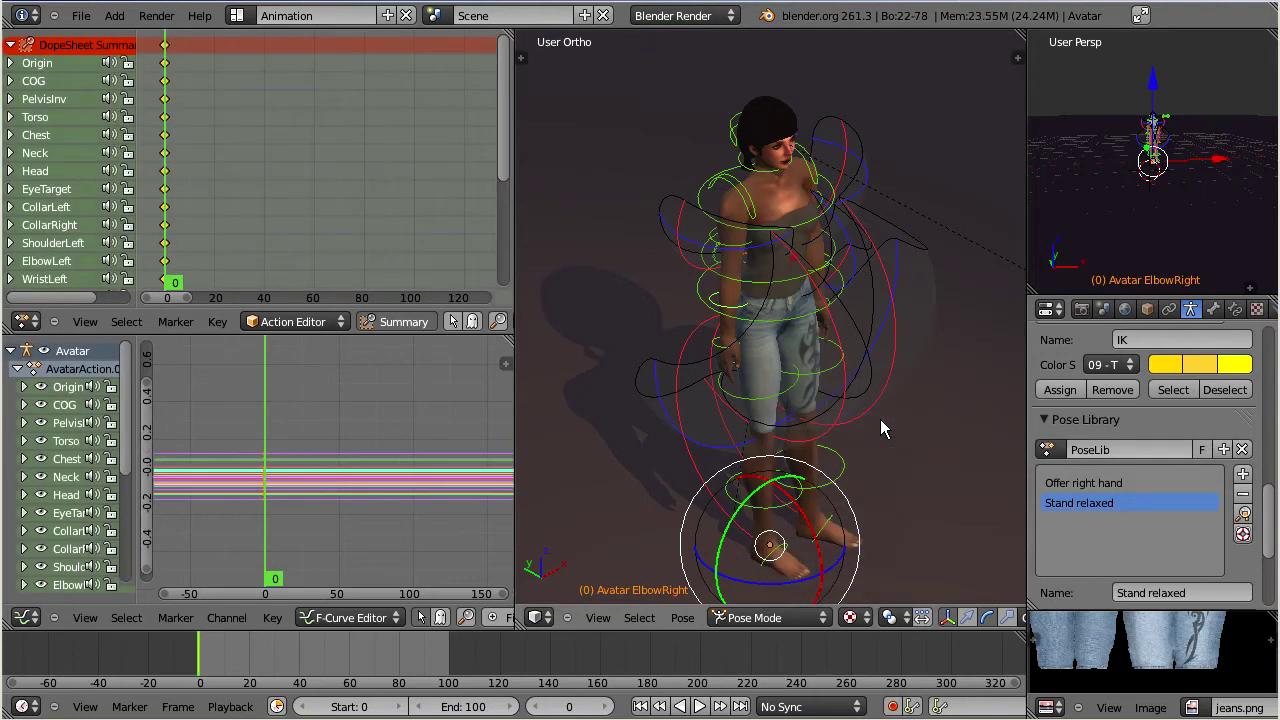
At frame 40, apply the Offer right hand pose and keyframe its rotation.
{"action": "left_click", "coordinate": [301, 669]}
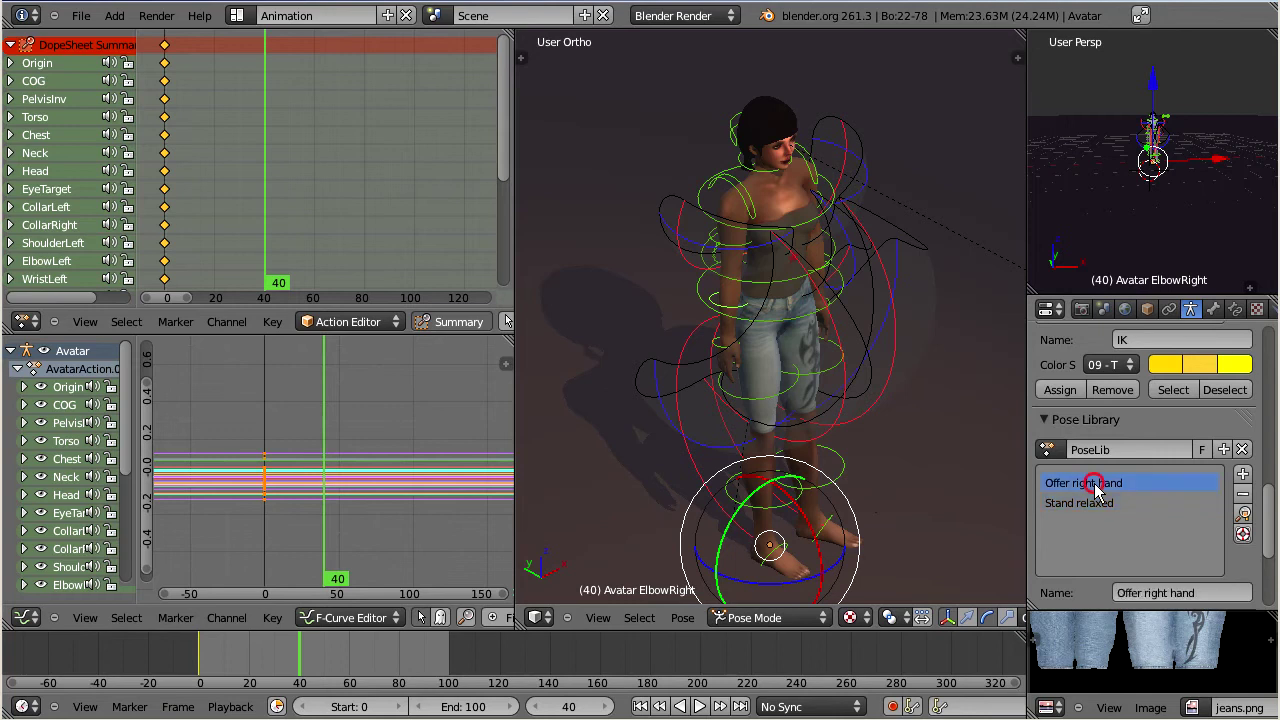
{"action": "left_click", "coordinate": [1244, 513]}
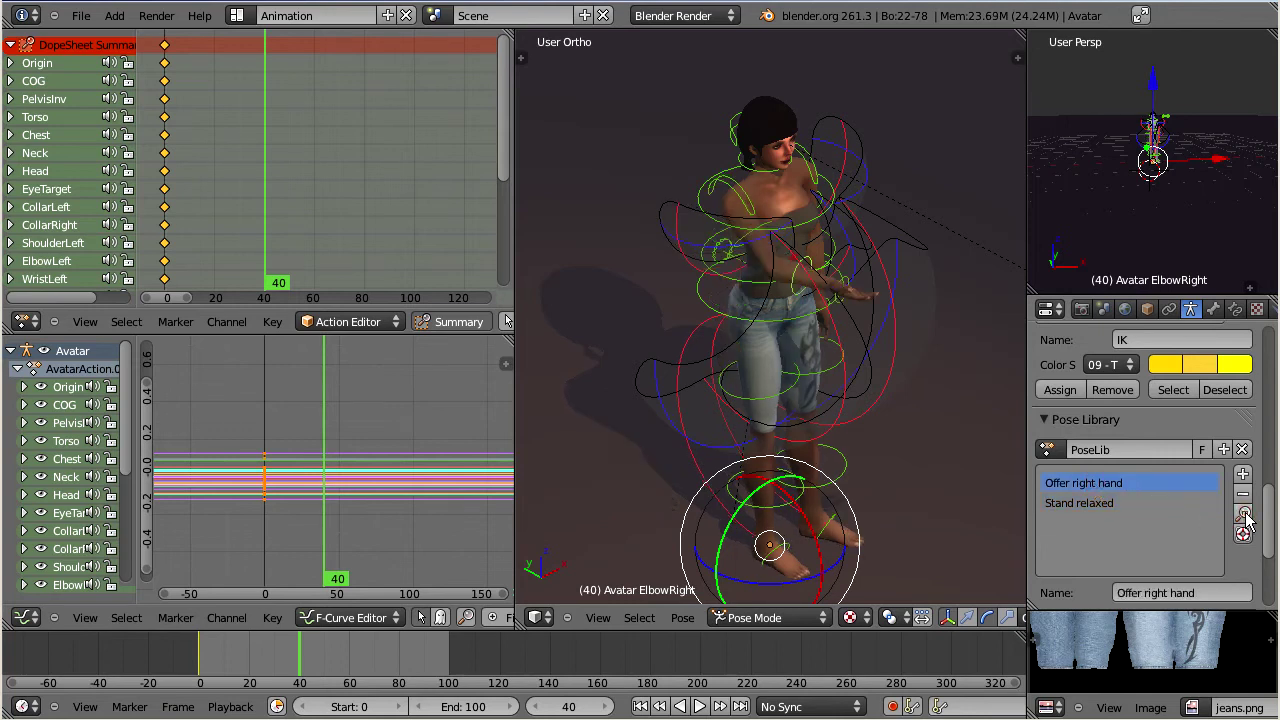
{"action": "key", "text": "i"}
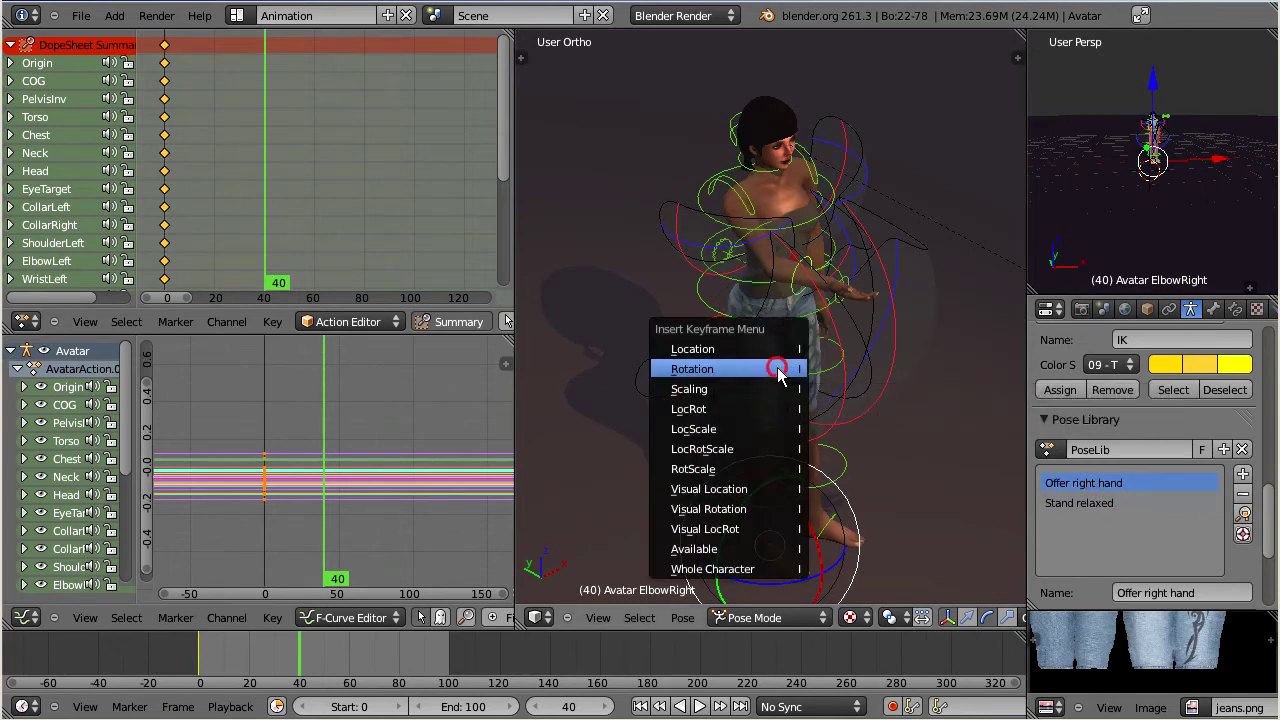
{"action": "left_click", "coordinate": [776, 368]}
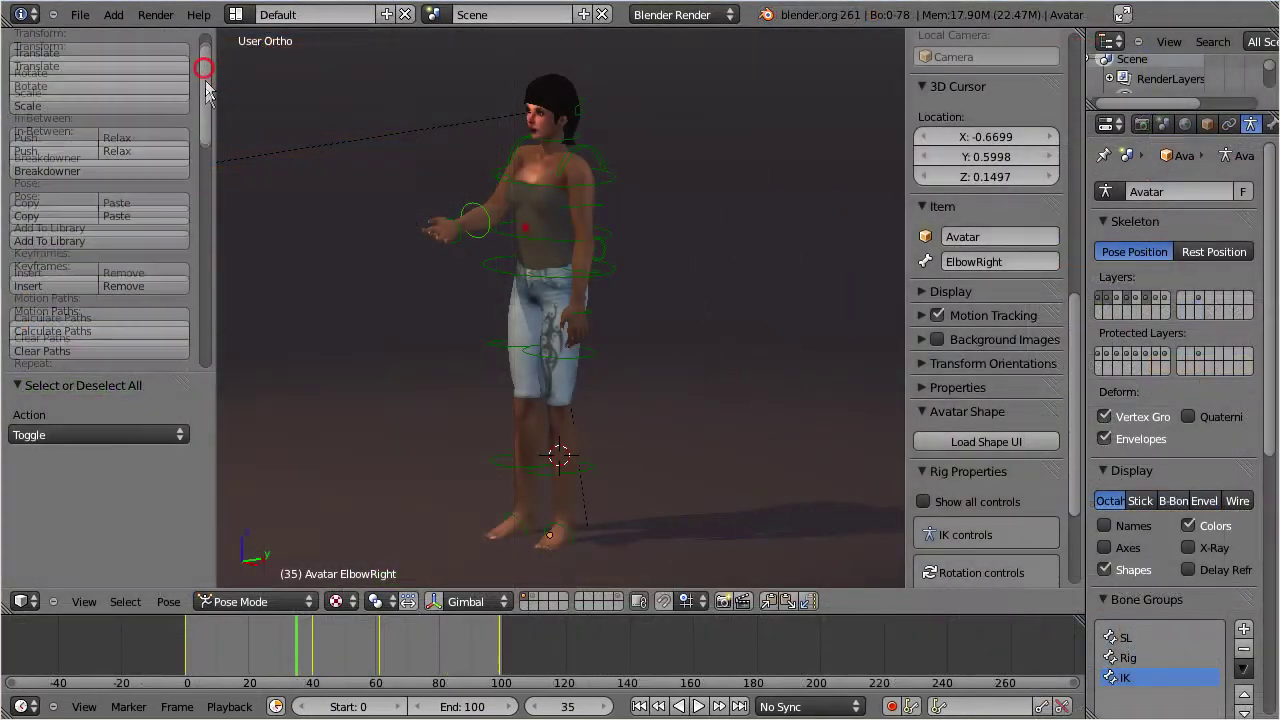
Export the animation as a BVH file into the animations folder.
{"action": "left_click_drag", "start_coordinate": [203, 58], "coordinate": [229, 251]}
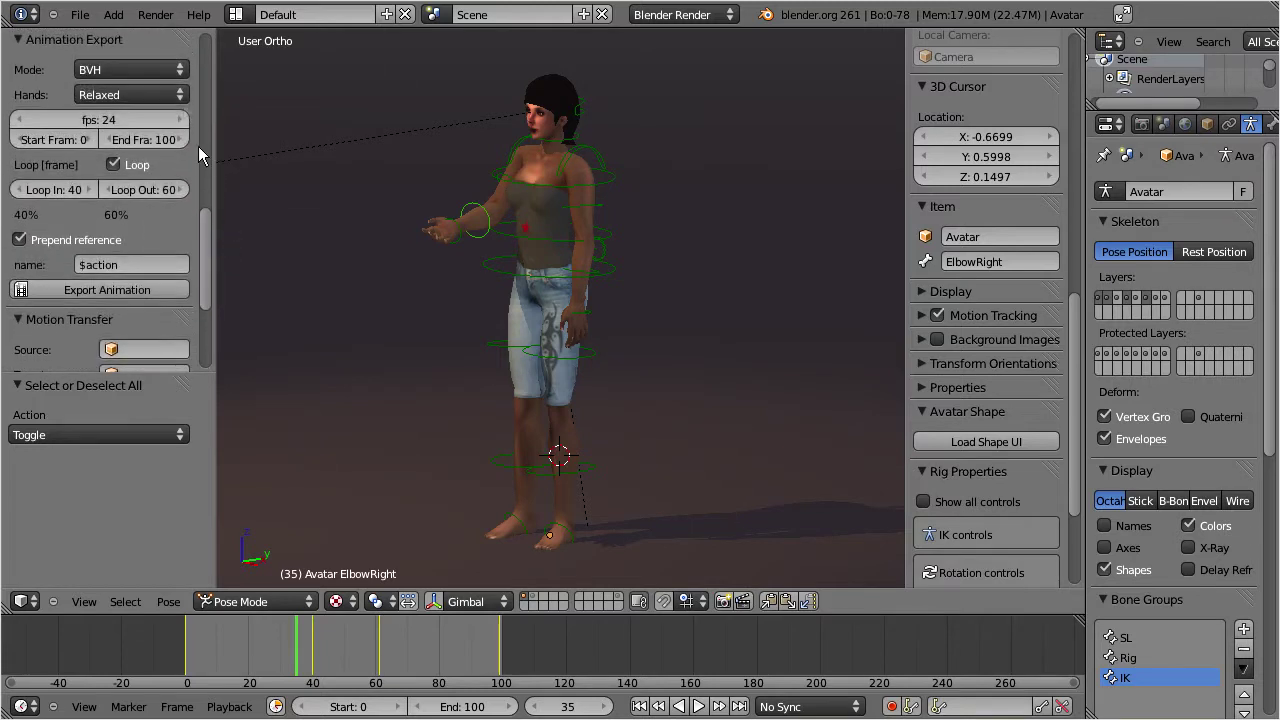
{"action": "left_click", "coordinate": [182, 72]}
{"action": "left_click", "coordinate": [151, 293]}
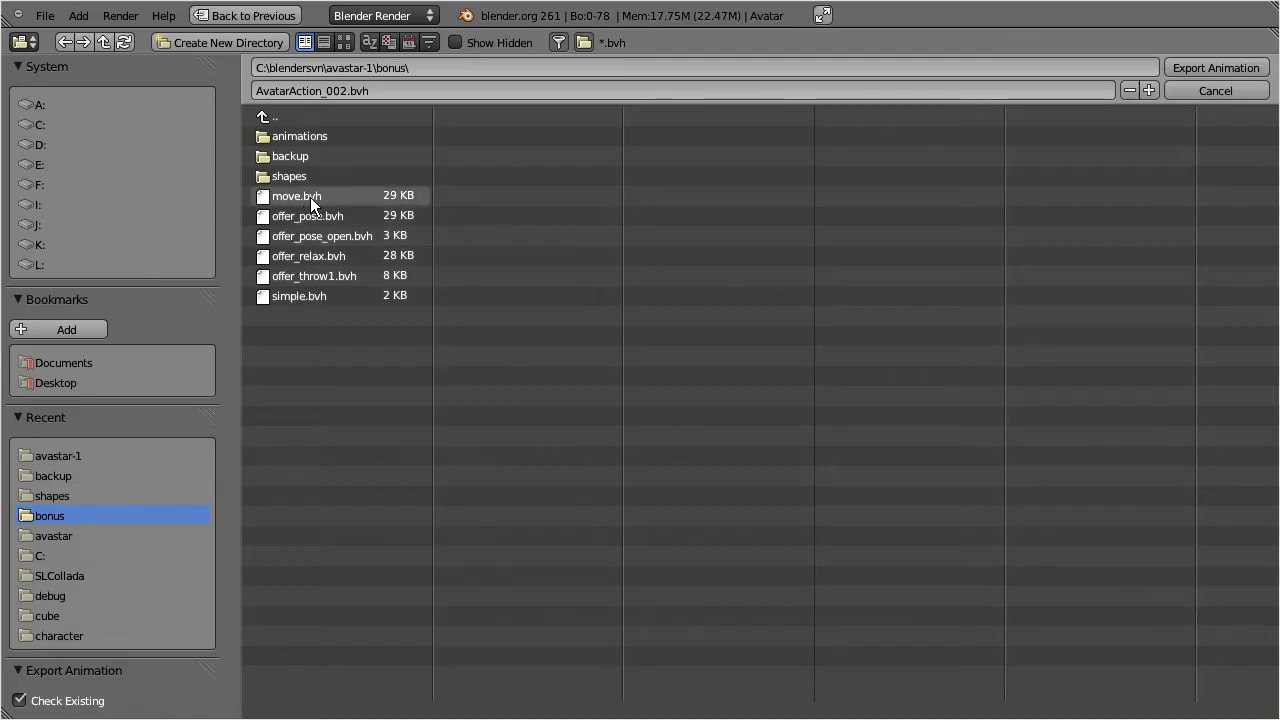
{"action": "left_click", "coordinate": [297, 135]}
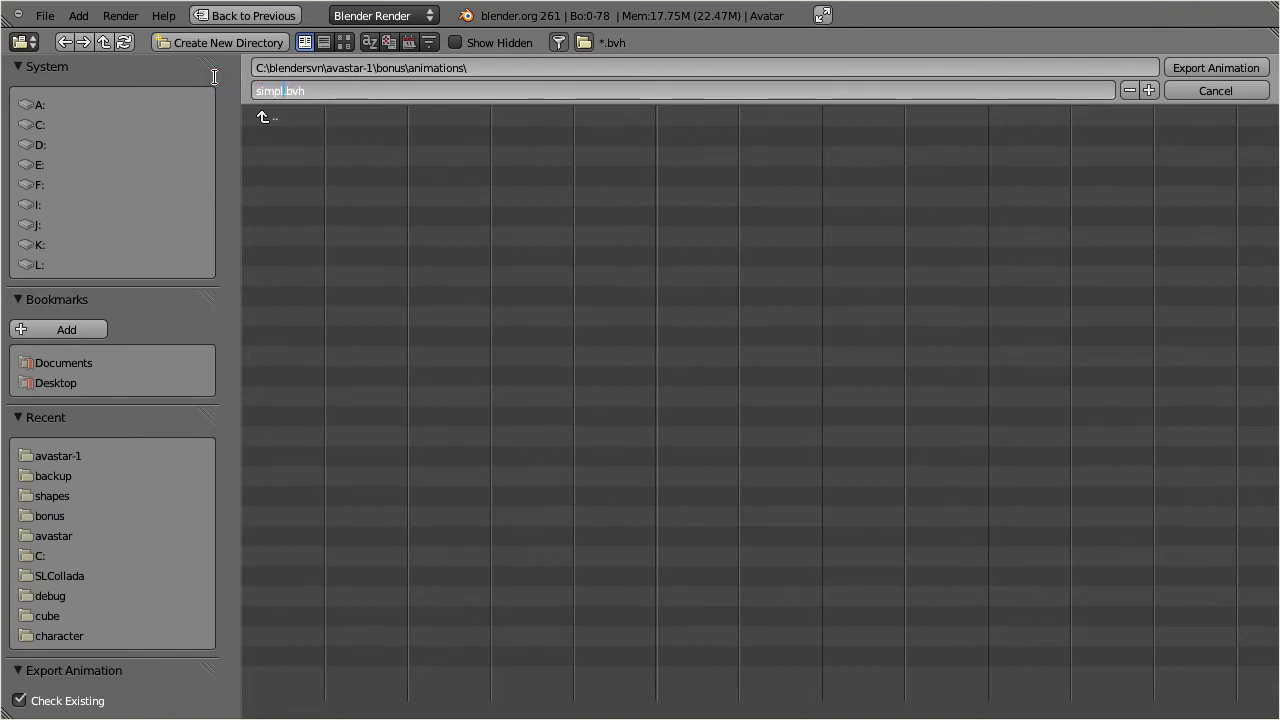
{"action": "left_click", "coordinate": [1205, 67]}
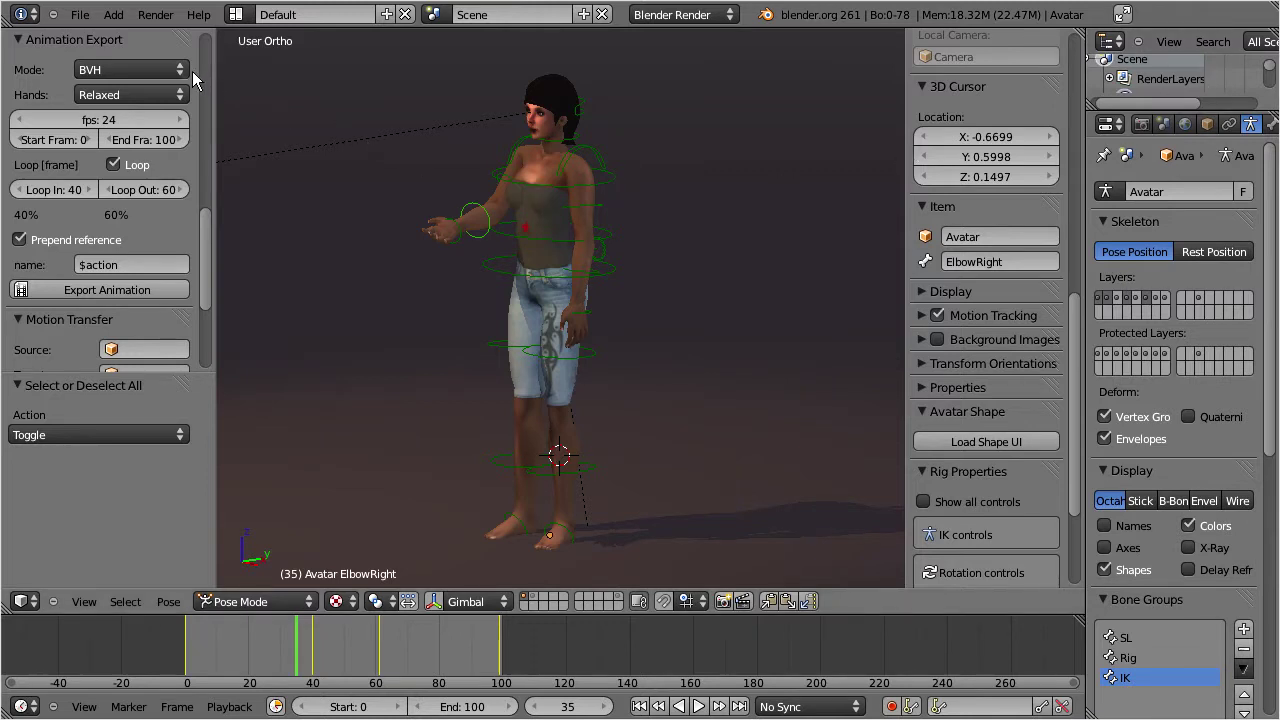
Switch the export mode to Anim and start an export into the animations folder.
{"action": "left_click", "coordinate": [181, 70]}
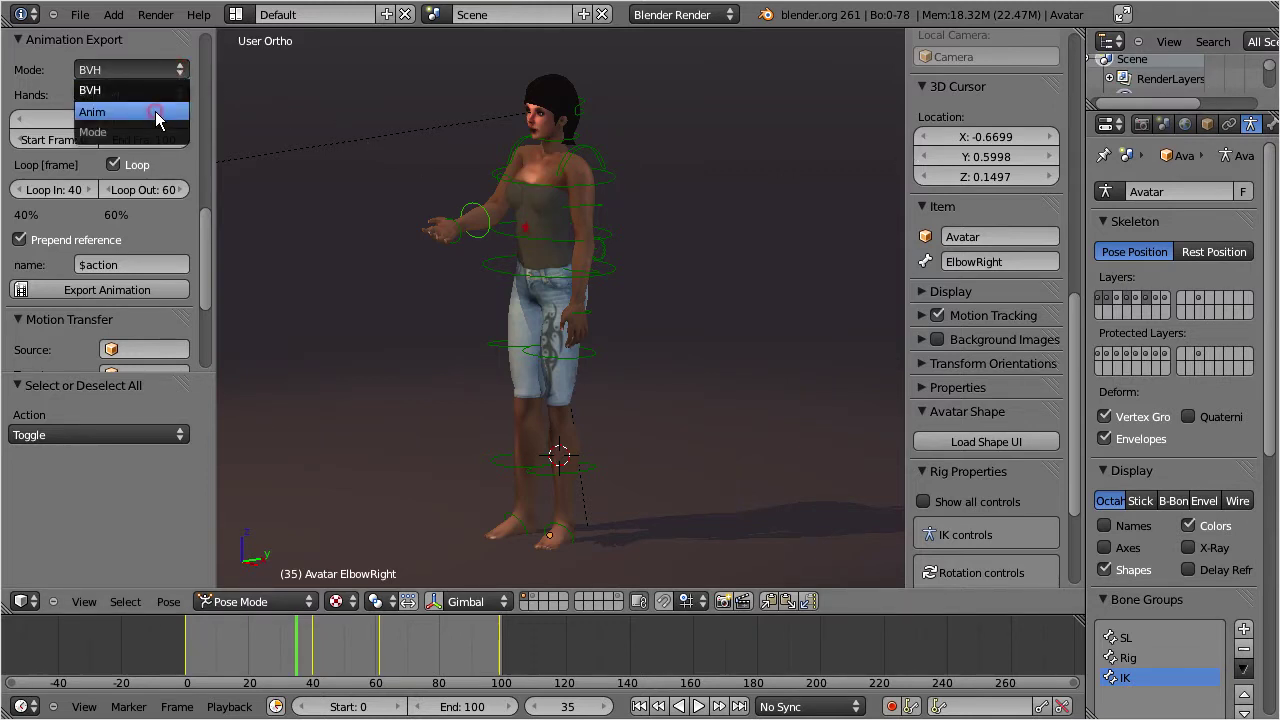
{"action": "left_click", "coordinate": [155, 112]}
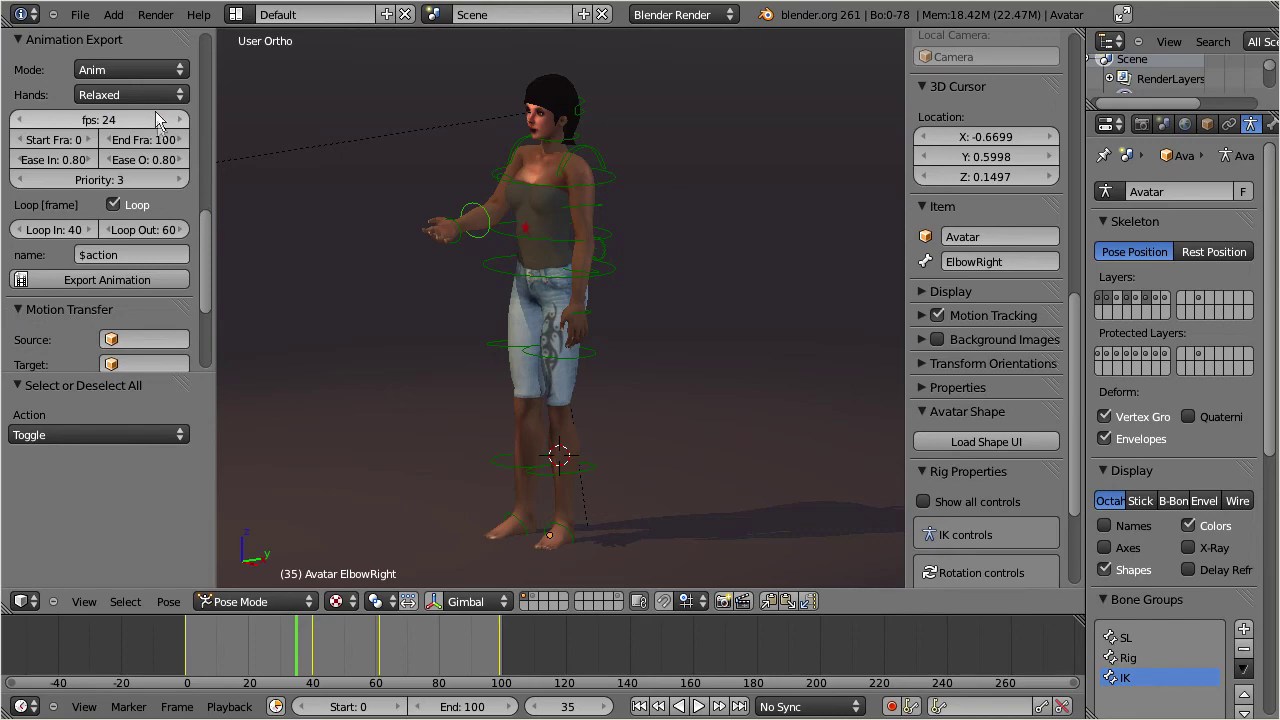
{"action": "left_click", "coordinate": [135, 281]}
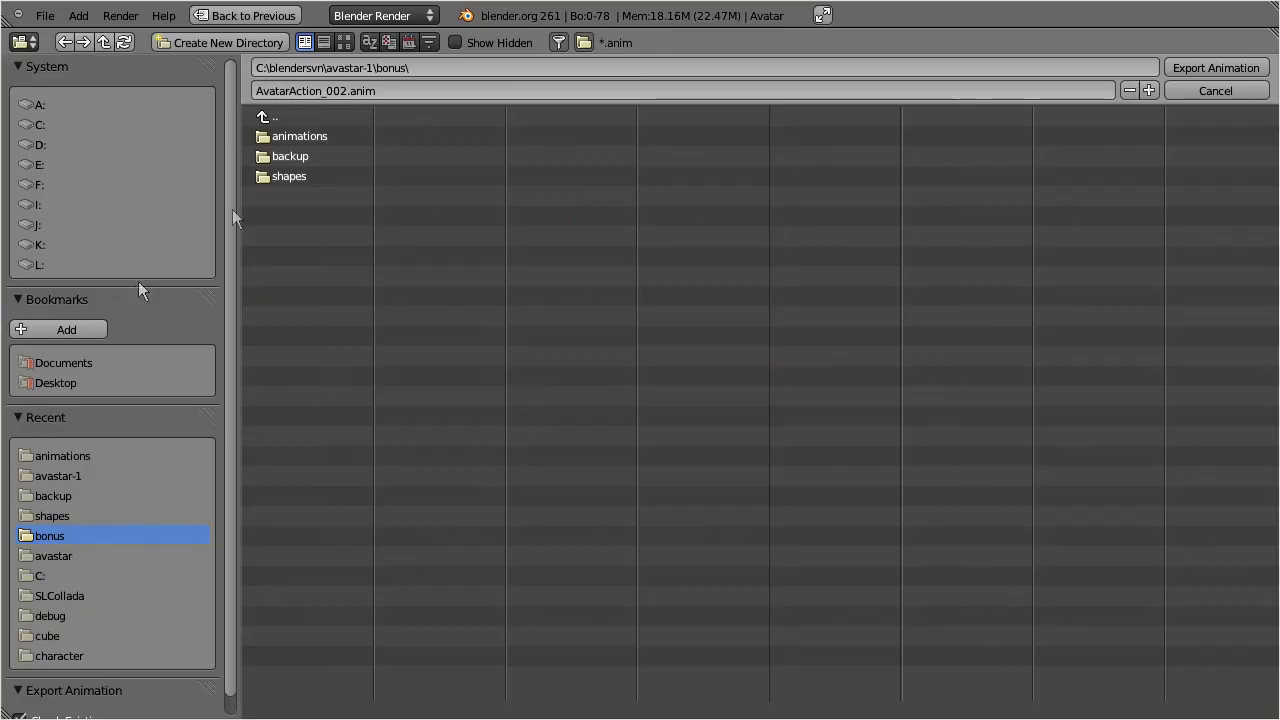
{"action": "left_click", "coordinate": [301, 140]}
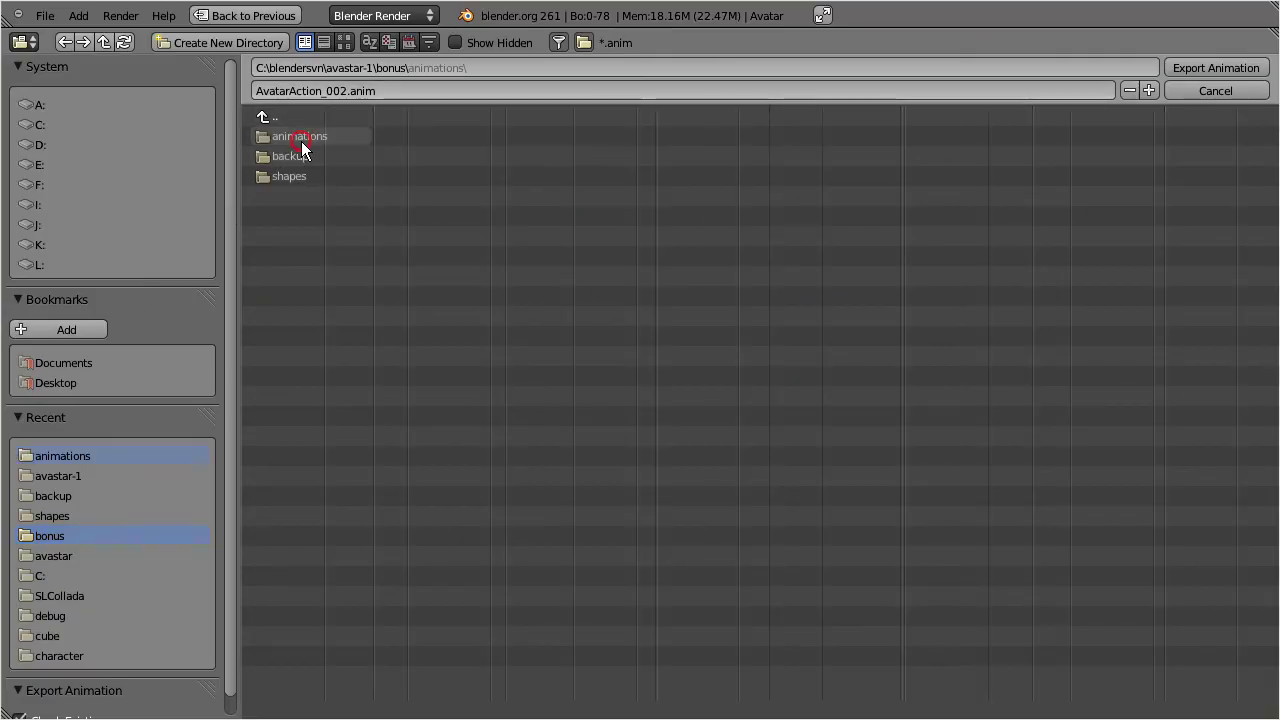
{"action": "left_click", "coordinate": [341, 90]}
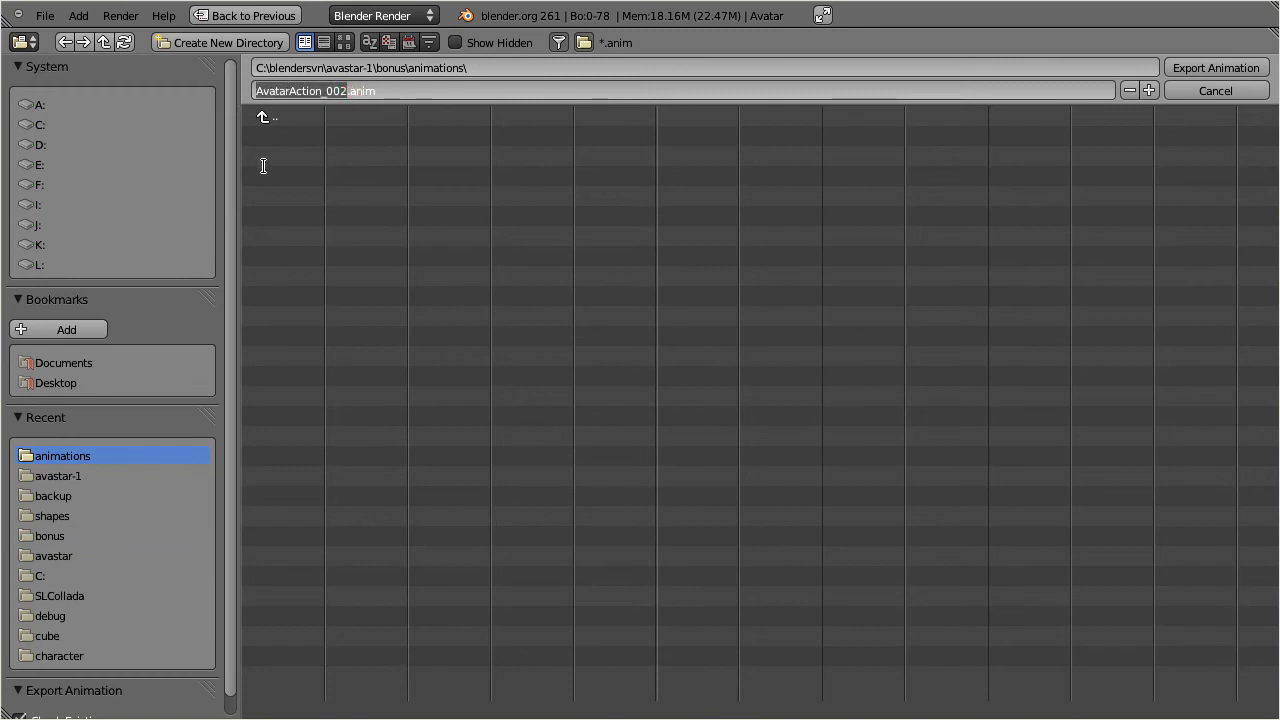
Save the animation as simple.anim.
{"action": "left_click", "coordinate": [1190, 70]}
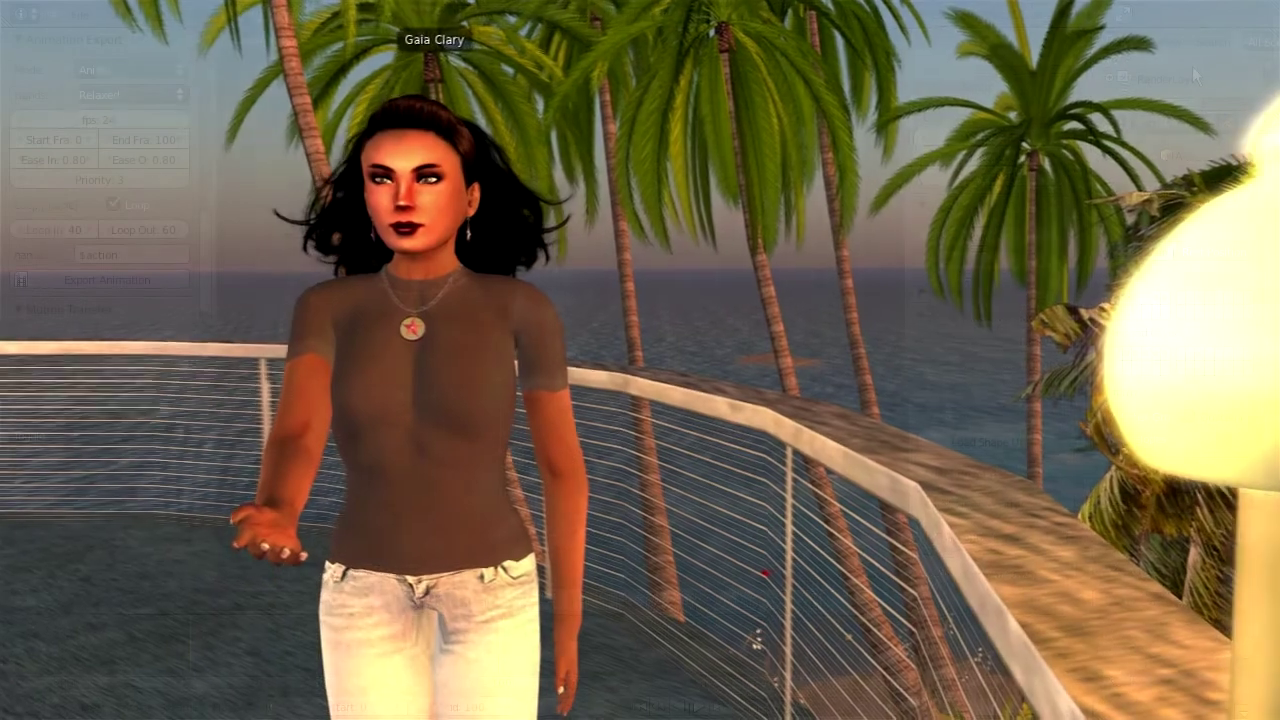